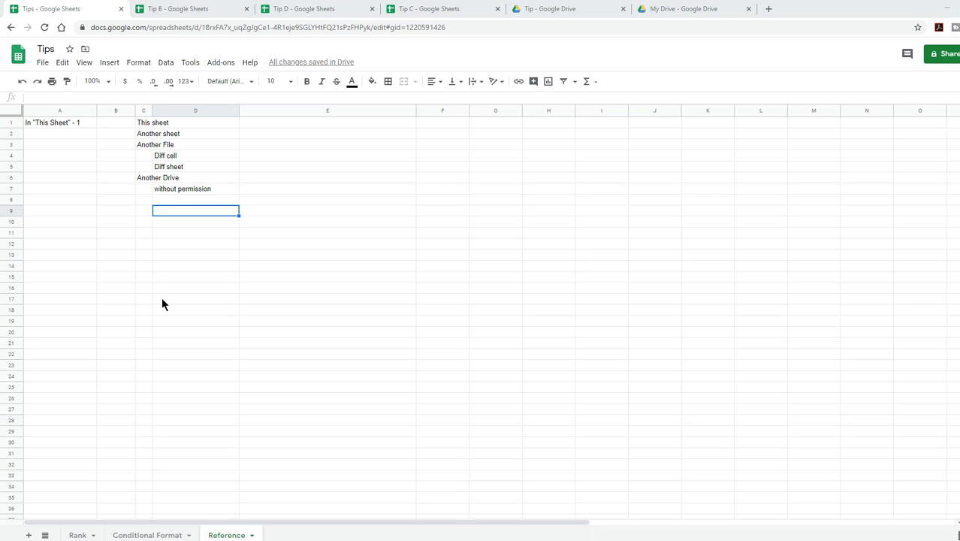
- Review A1's text and the This sheet, Another sheet and Another File case labels
click(52, 125)
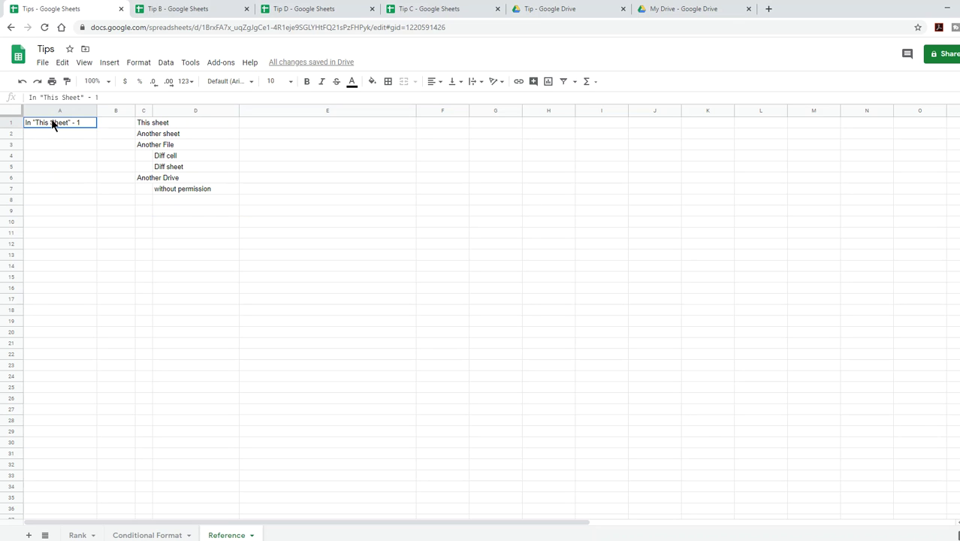
click(280, 123)
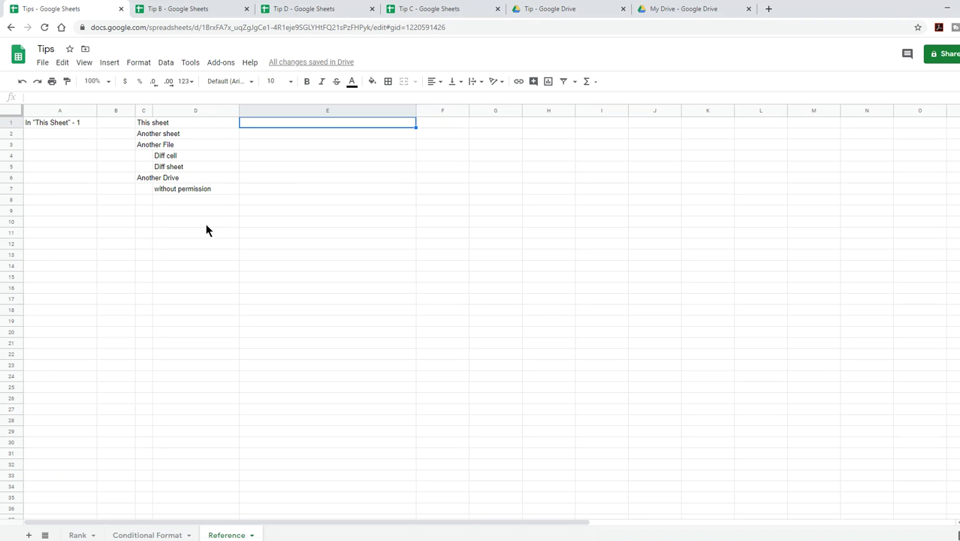
click(144, 123)
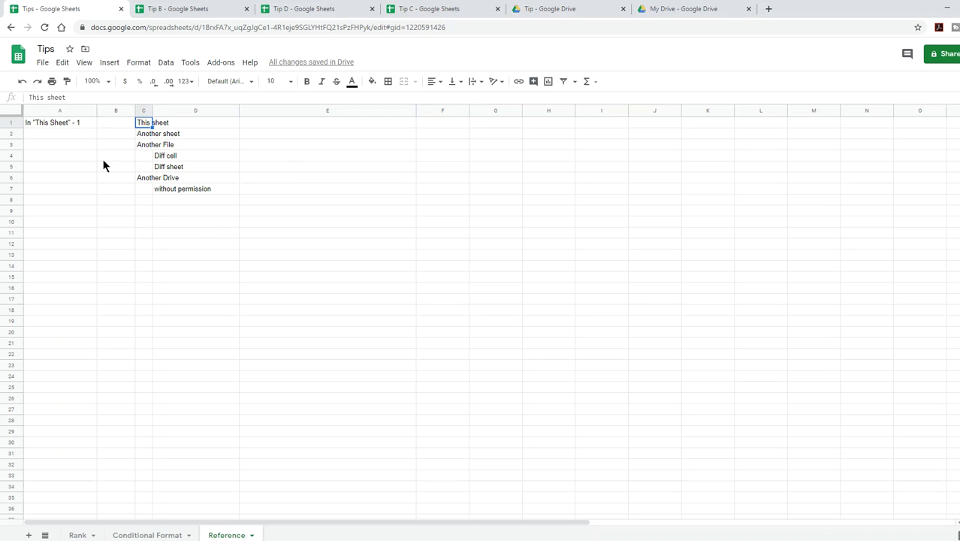
click(148, 135)
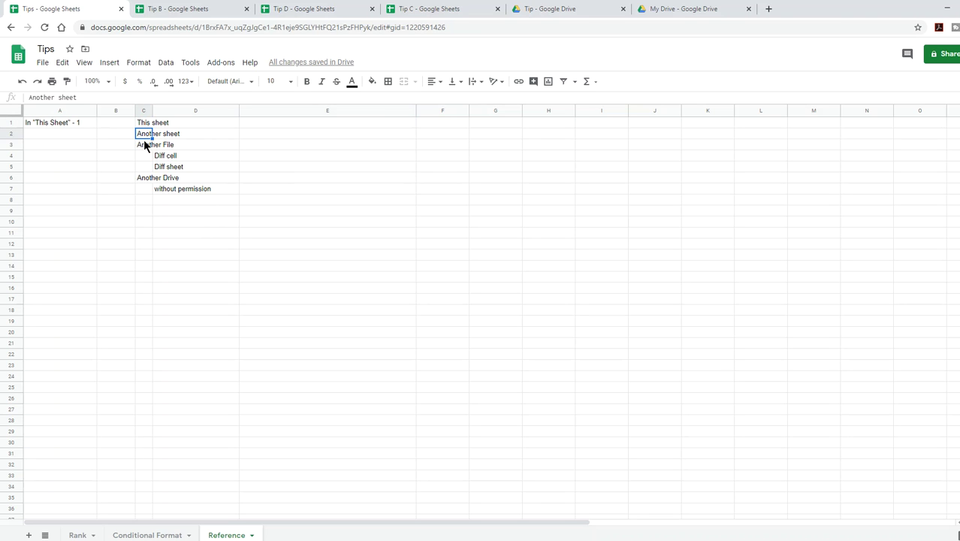
click(144, 147)
- Enter =A1 in E1 so it shows In "This Sheet" - 1
click(265, 126)
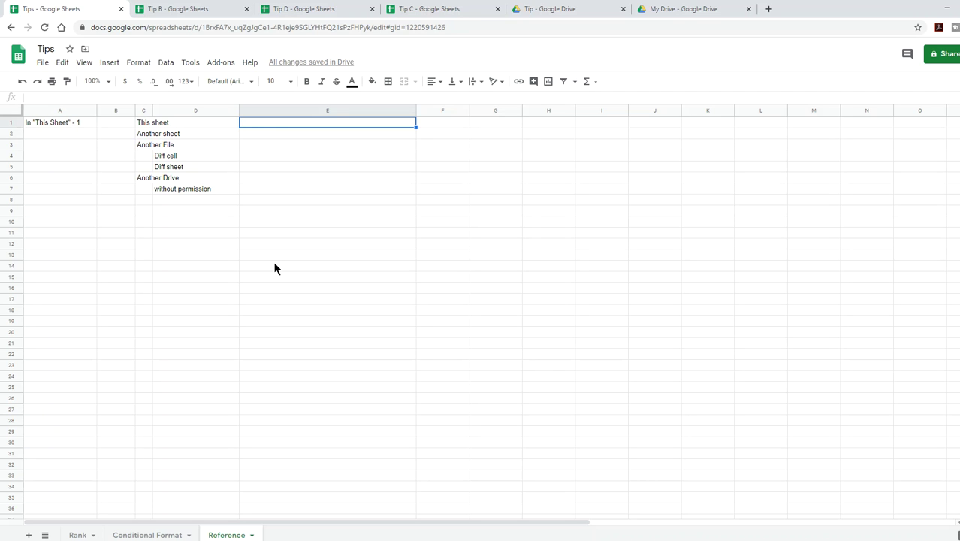
text(=)
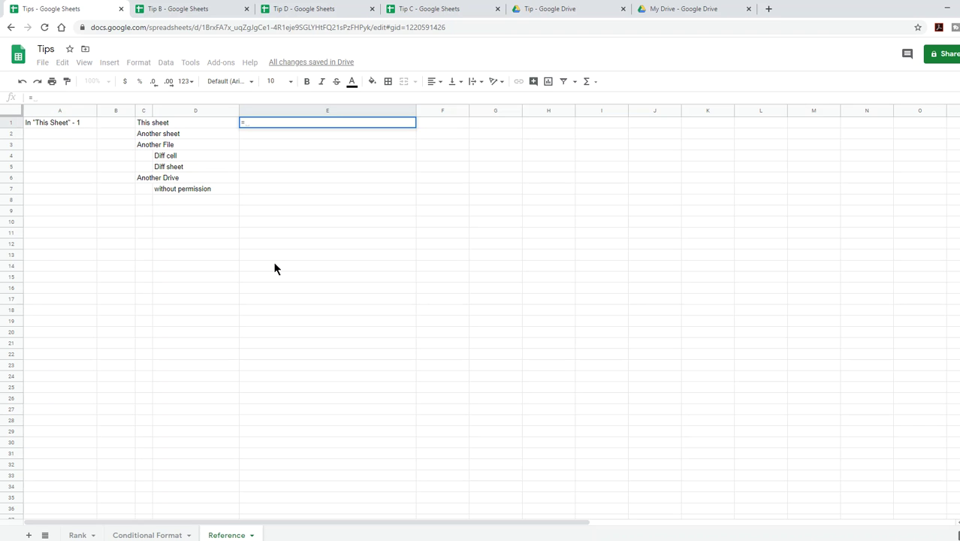
text(A1)
key(Return)
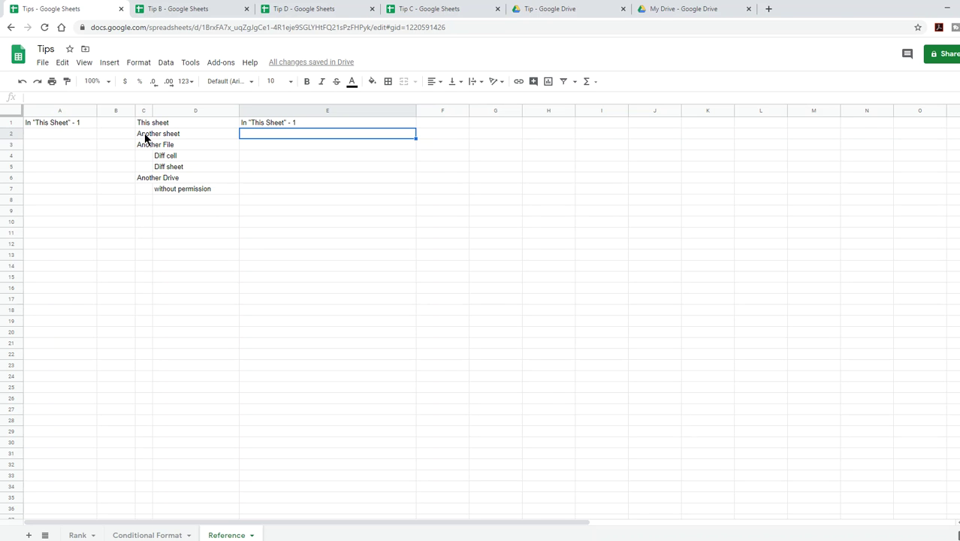
- Enter ='Rank'!A10 in E2 to show From "Rank" - 1, checking the Rank source cell
click(78, 535)
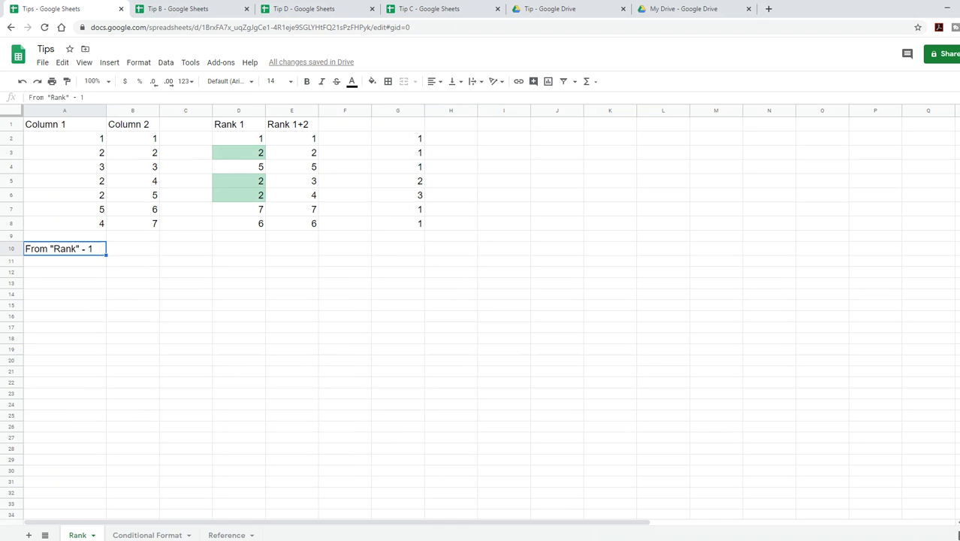
click(228, 535)
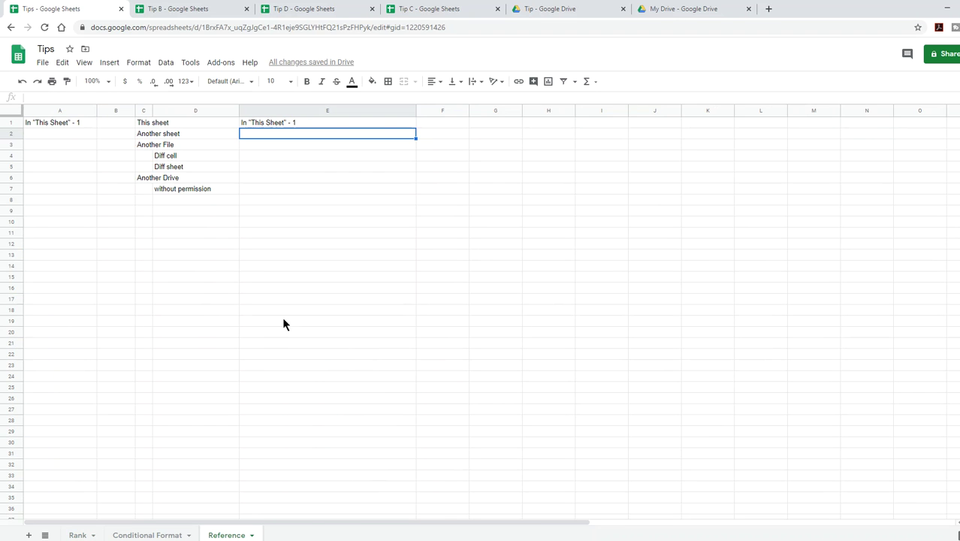
text(=')
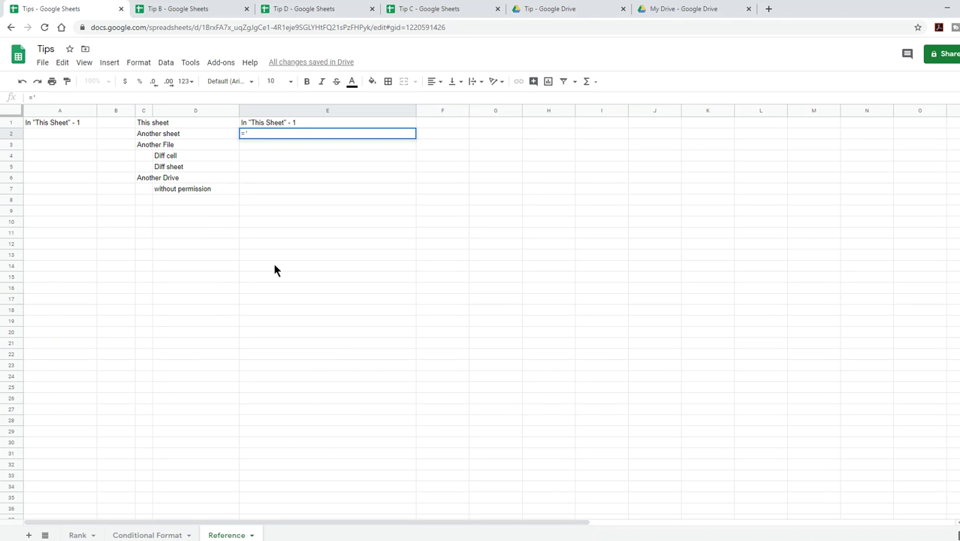
text(Rank)
text(')
text(!A10)
key(Return)
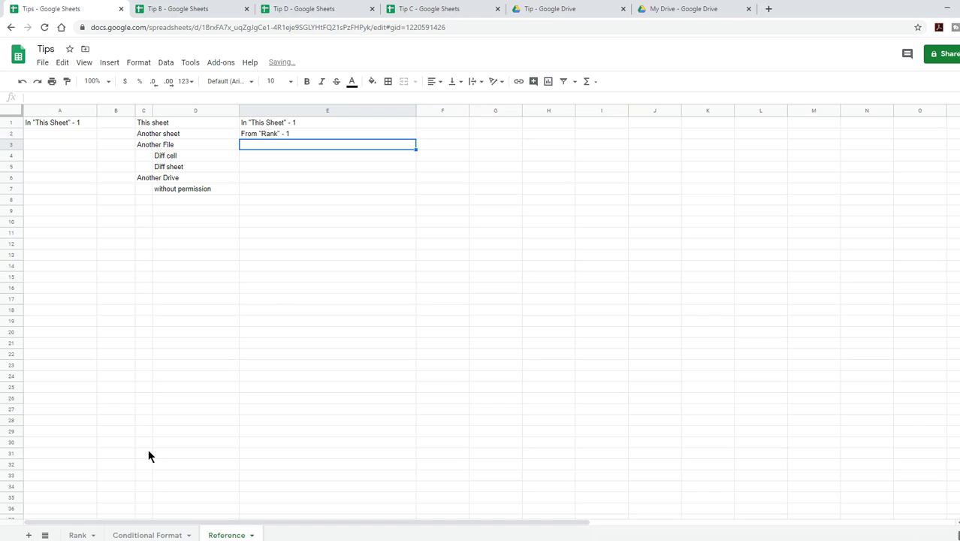
click(77, 534)
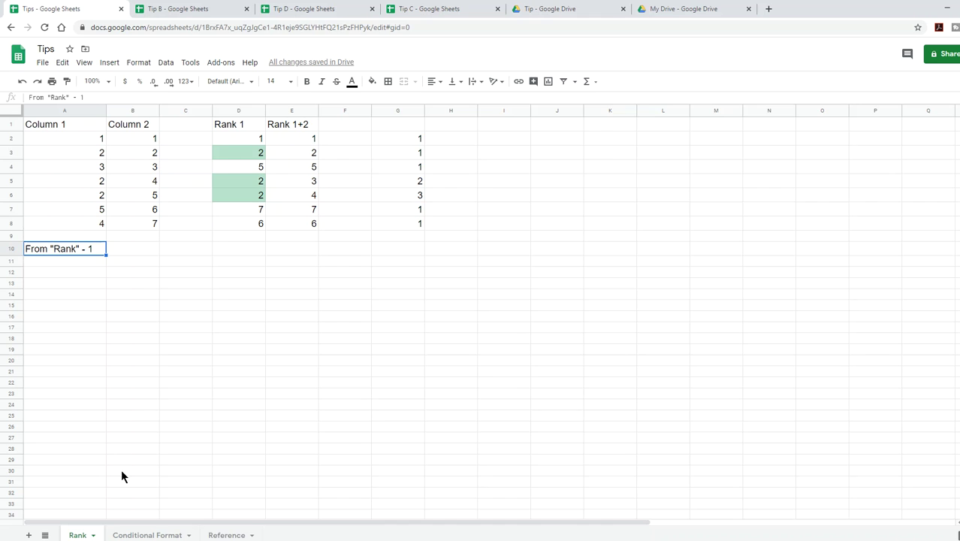
click(226, 534)
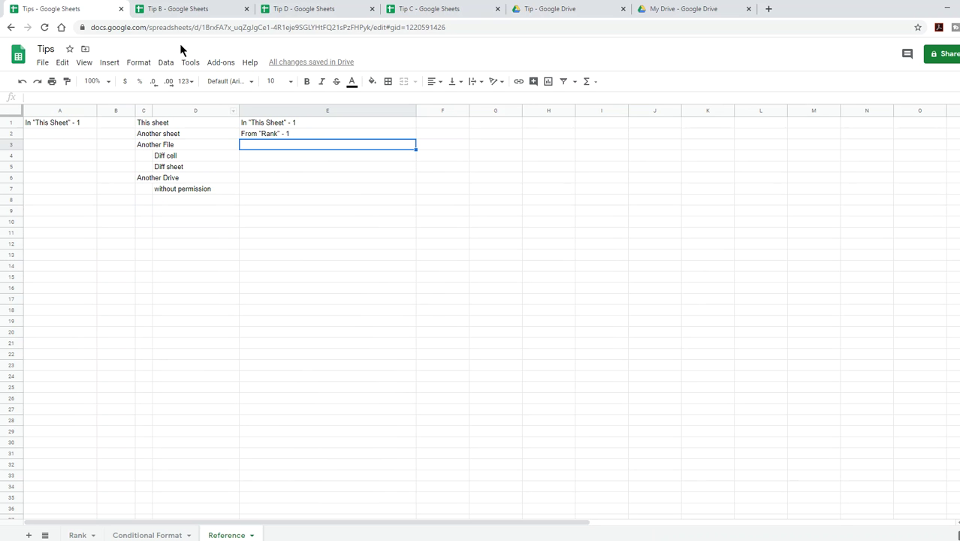
- View Tip B's A1 and A2 source text, then begin an =import formula in E3
click(188, 9)
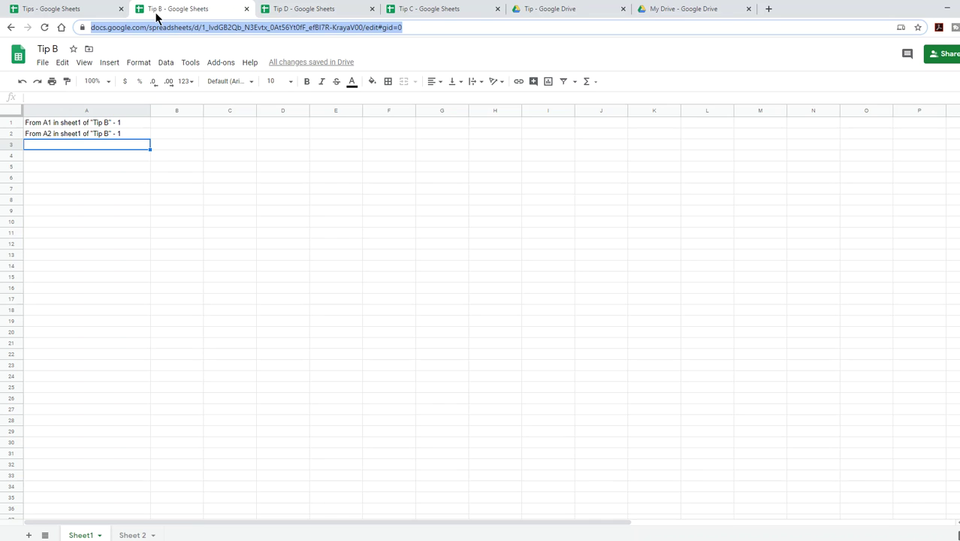
click(175, 151)
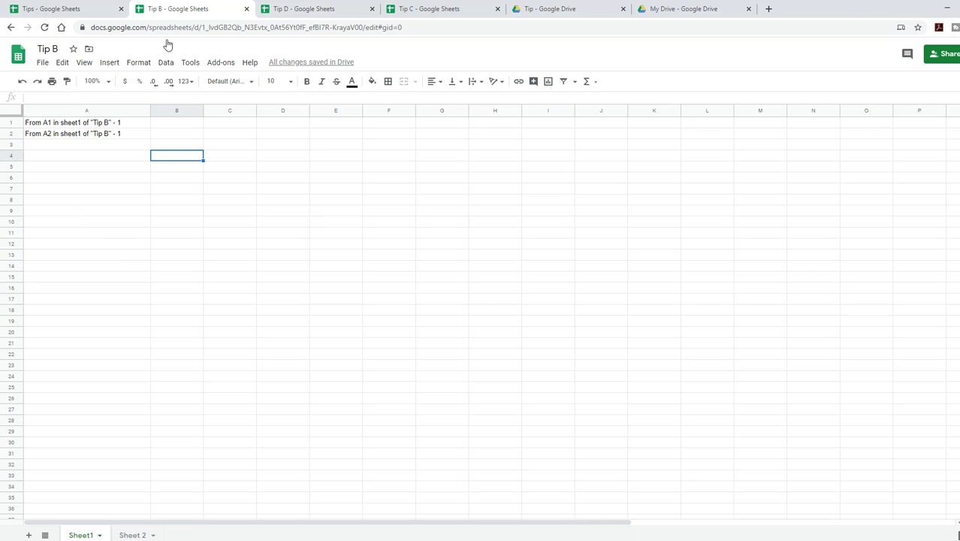
click(95, 124)
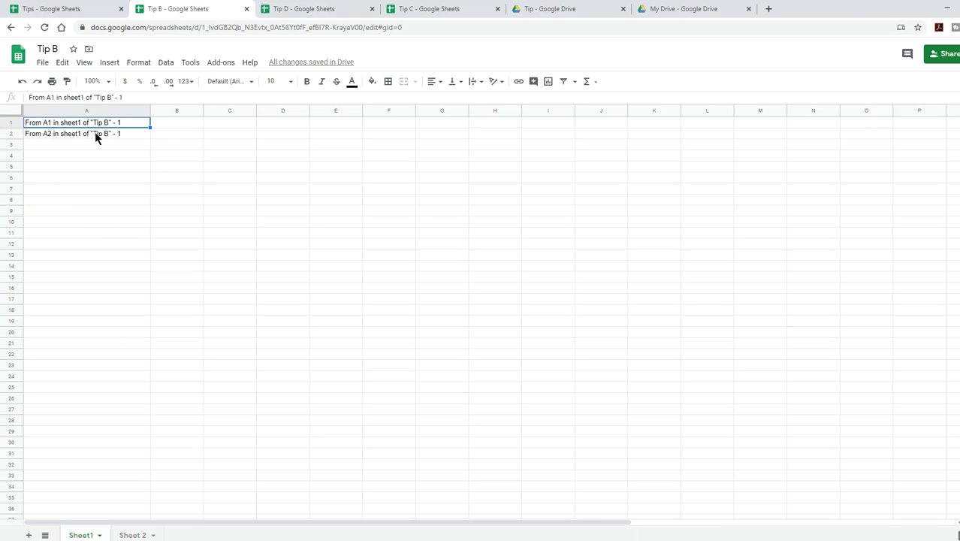
click(96, 135)
click(100, 124)
click(70, 14)
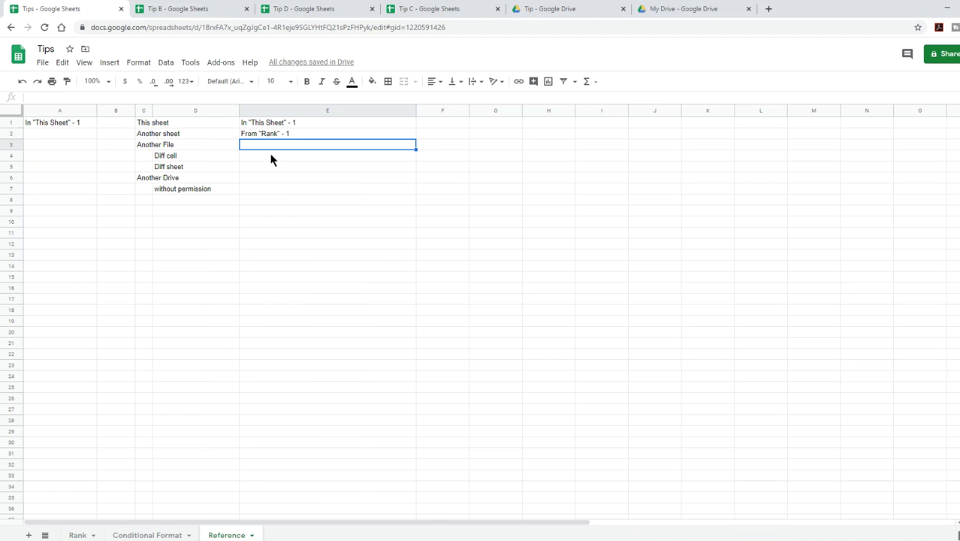
text(=)
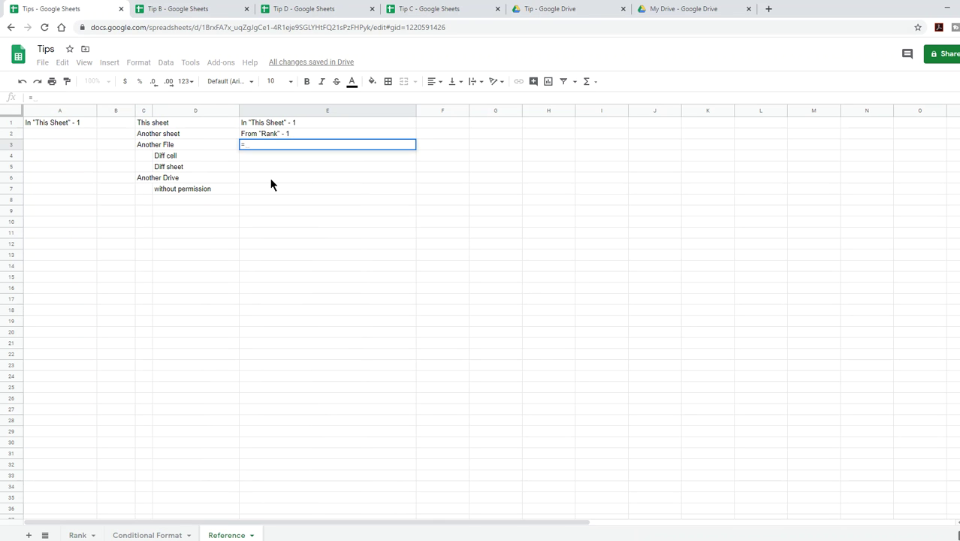
text(import)
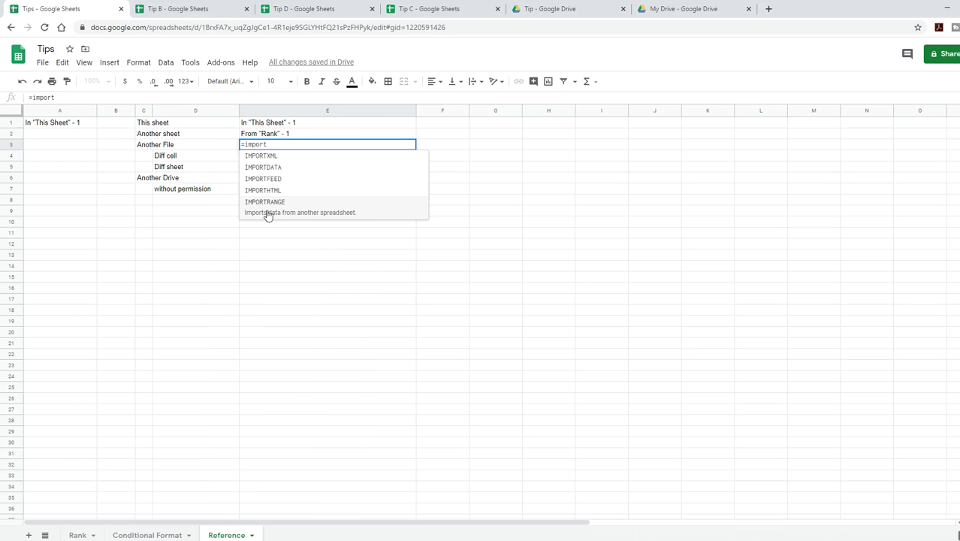
- Insert IMPORTRANGE with empty quotes into E3 and confirm the unfinished formula
click(269, 204)
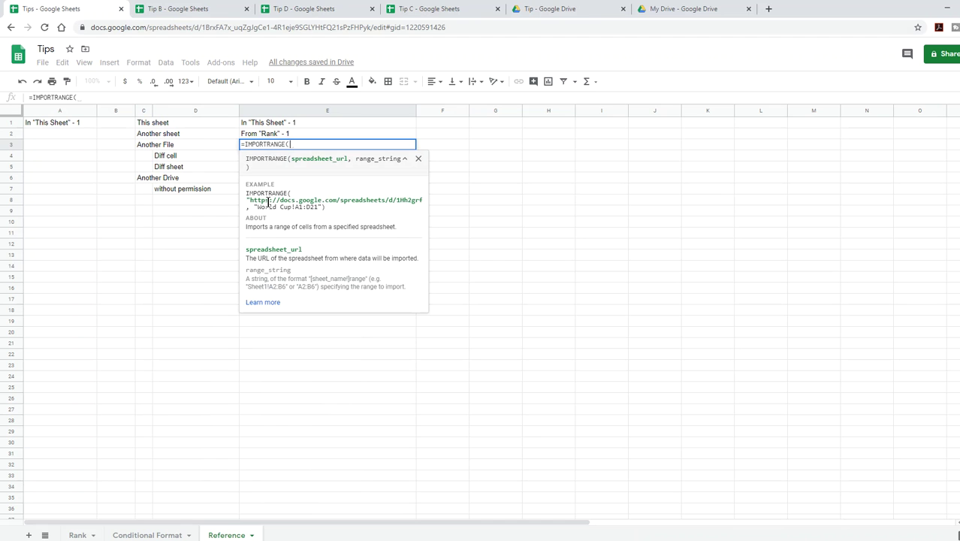
text("")
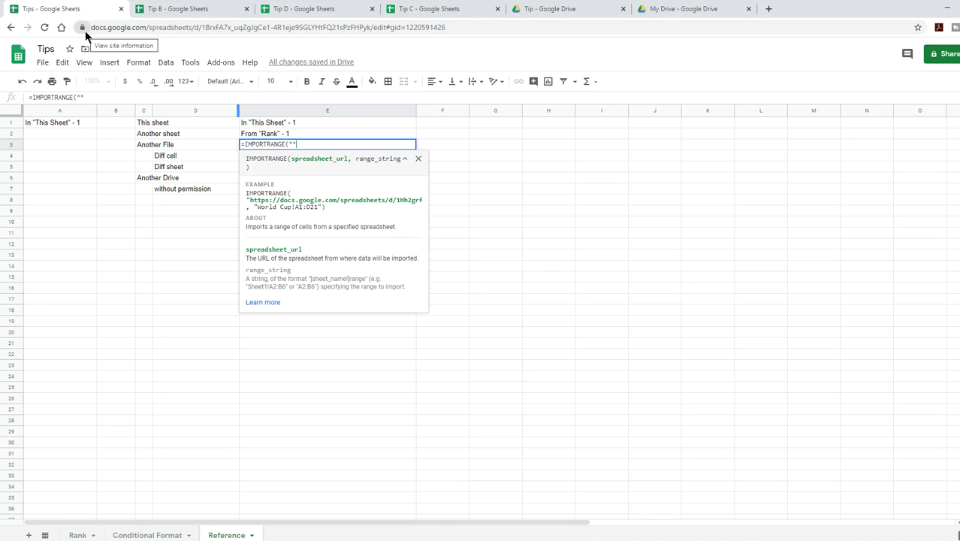
click(165, 248)
click(167, 11)
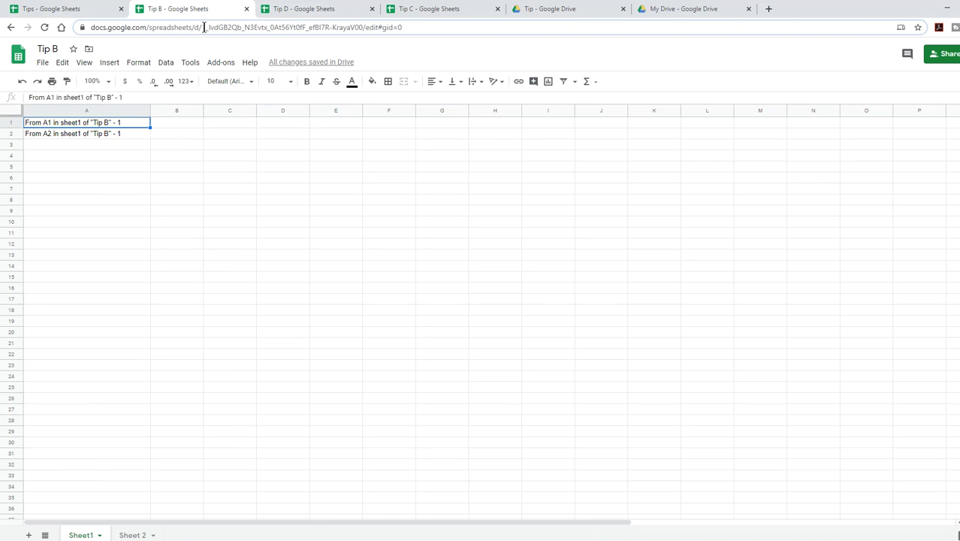
- Complete E3's IMPORTRANGE with Tip B's spreadsheet ID and "Sheet1!A1"
drag(203, 27, 365, 28)
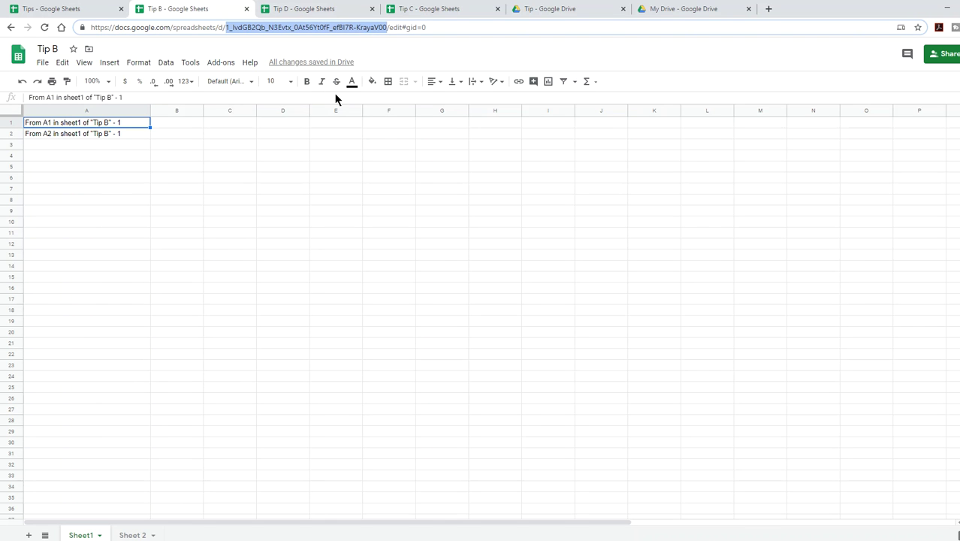
click(56, 9)
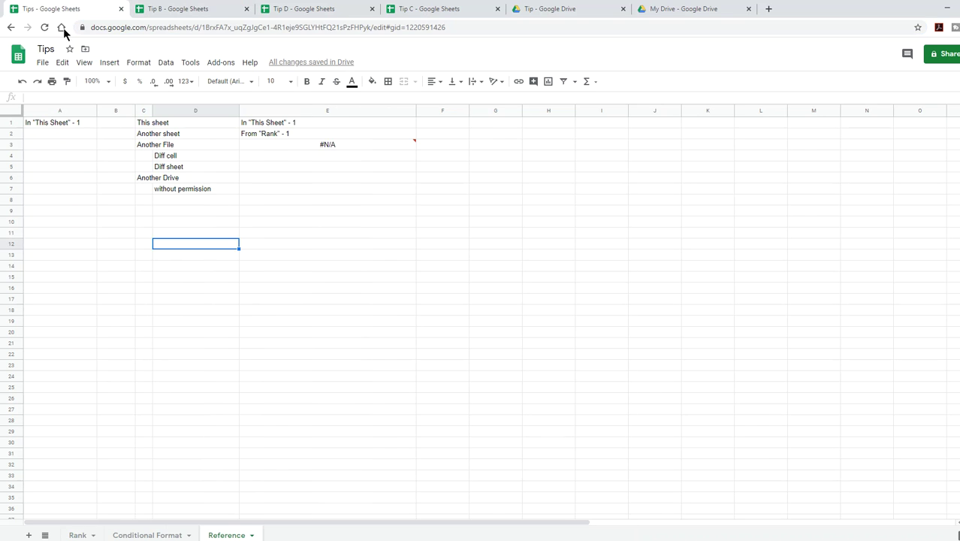
click(280, 149)
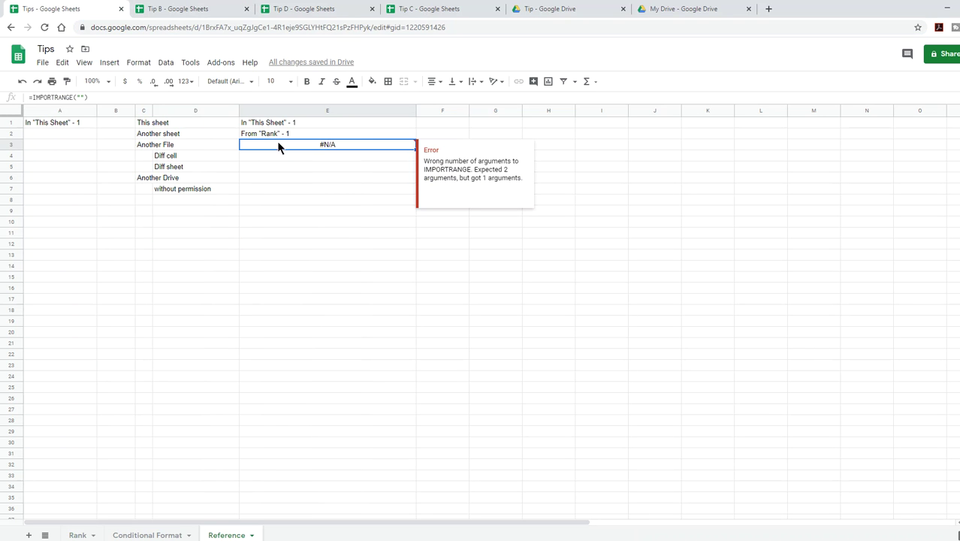
click(80, 98)
key(ctrl+v)
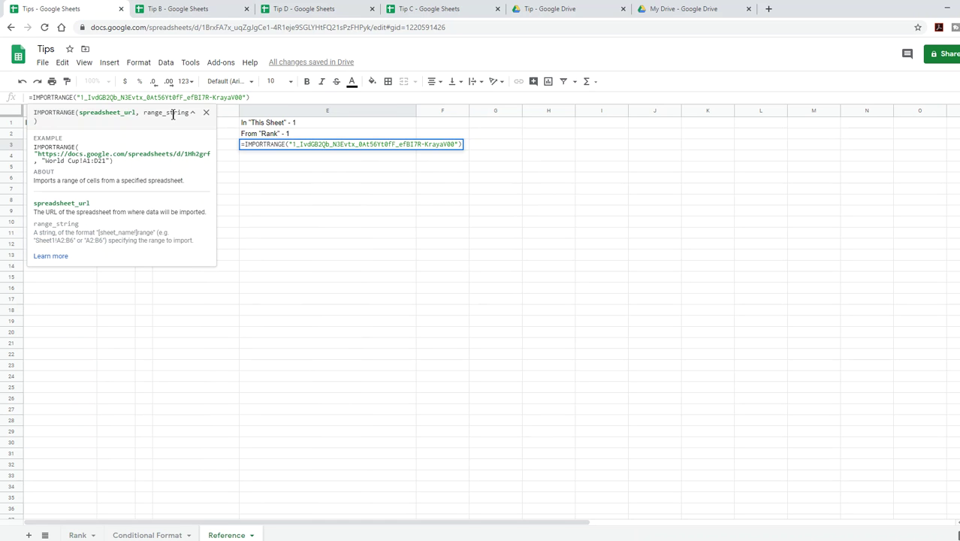
text(, )
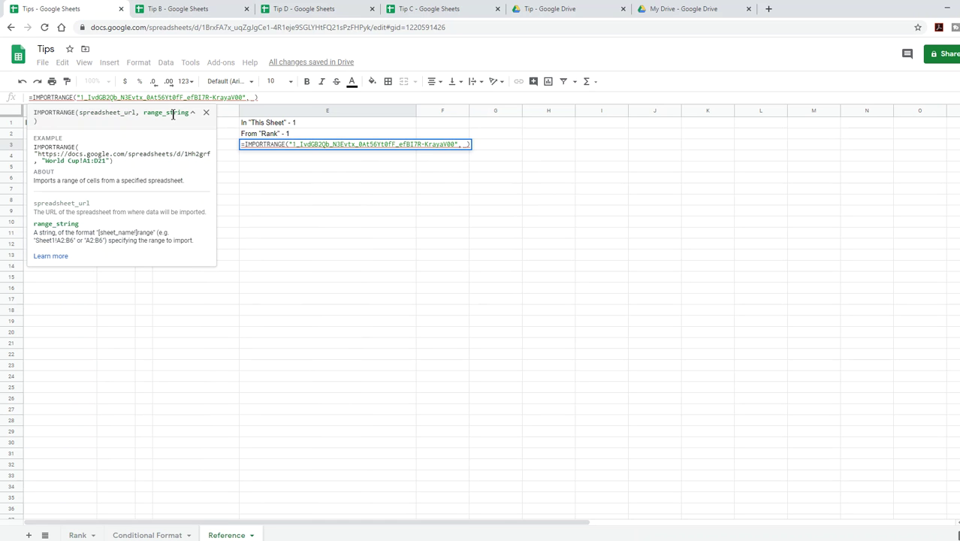
text(")
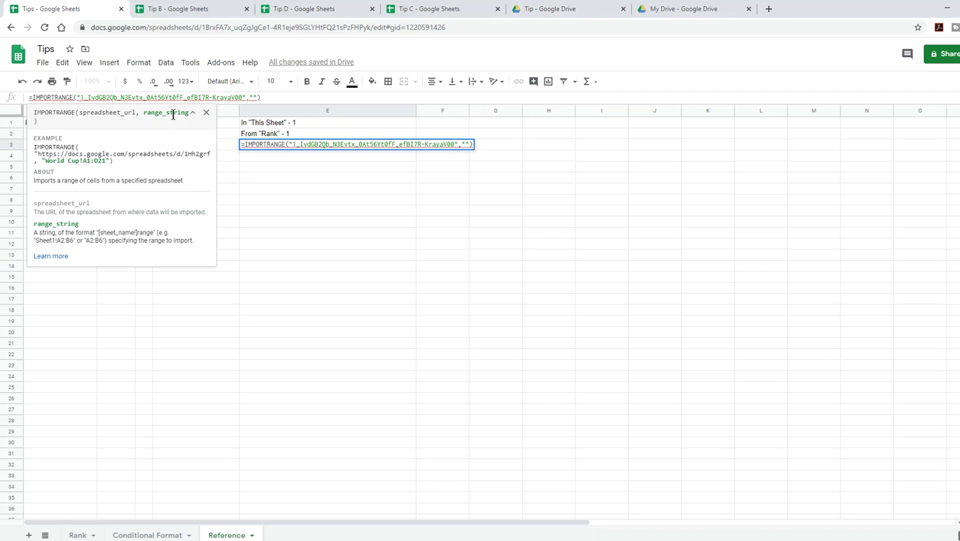
text(Sheet1)
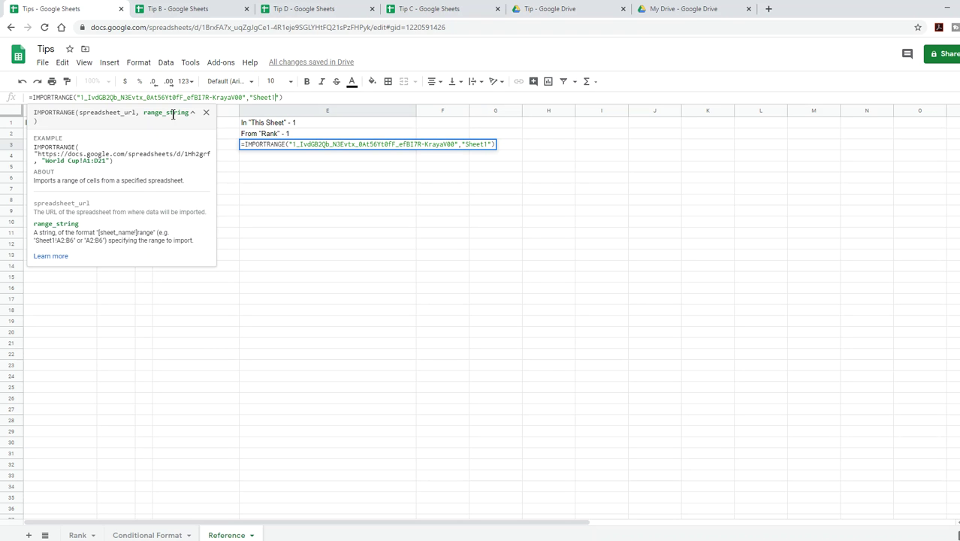
text(!A1)
key(Return)
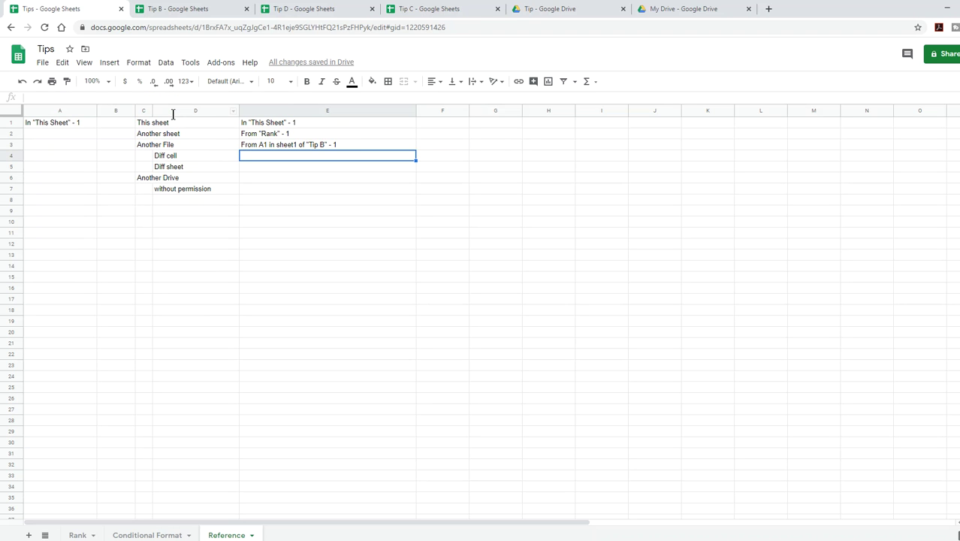
click(178, 11)
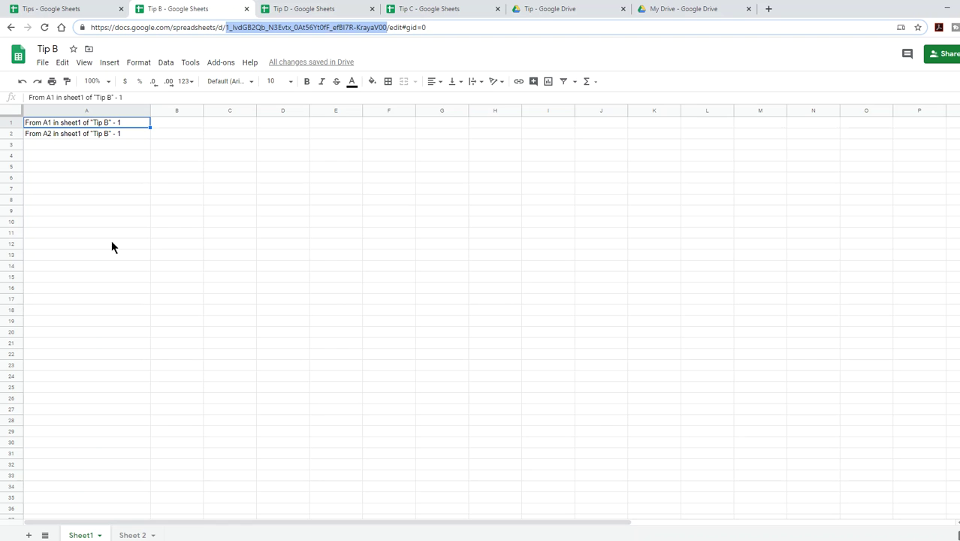
click(135, 534)
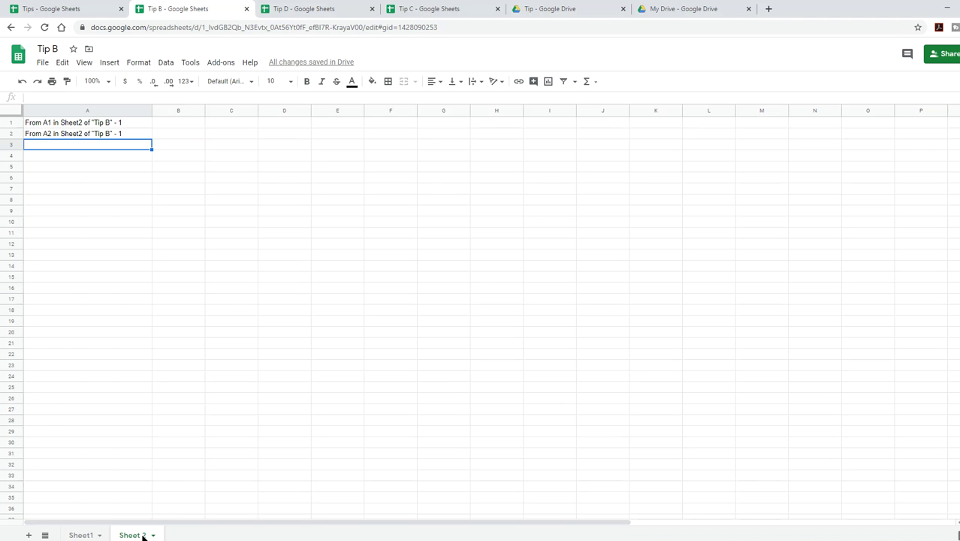
double_click(141, 535)
click(142, 535)
click(186, 410)
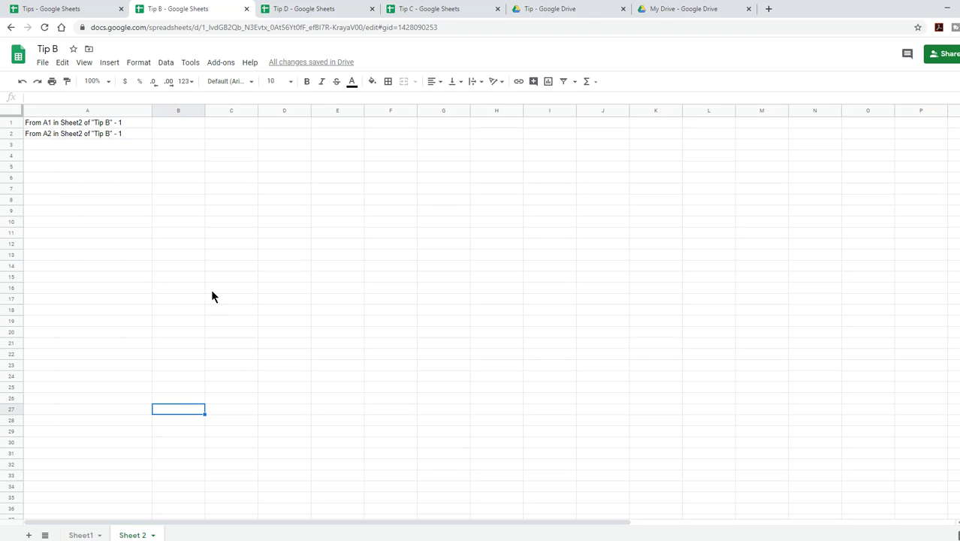
- Copy E3's Tip B import formula into E4 and E5
click(75, 9)
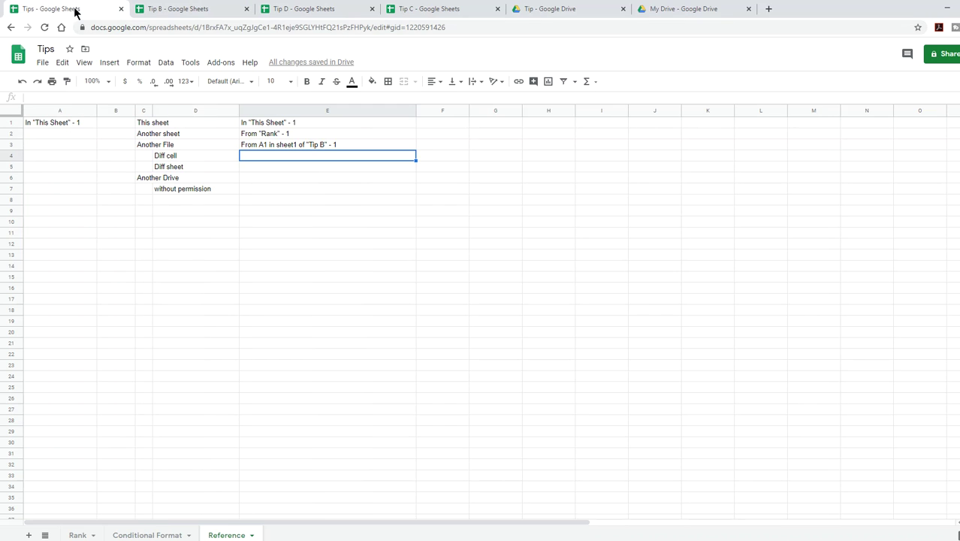
click(269, 147)
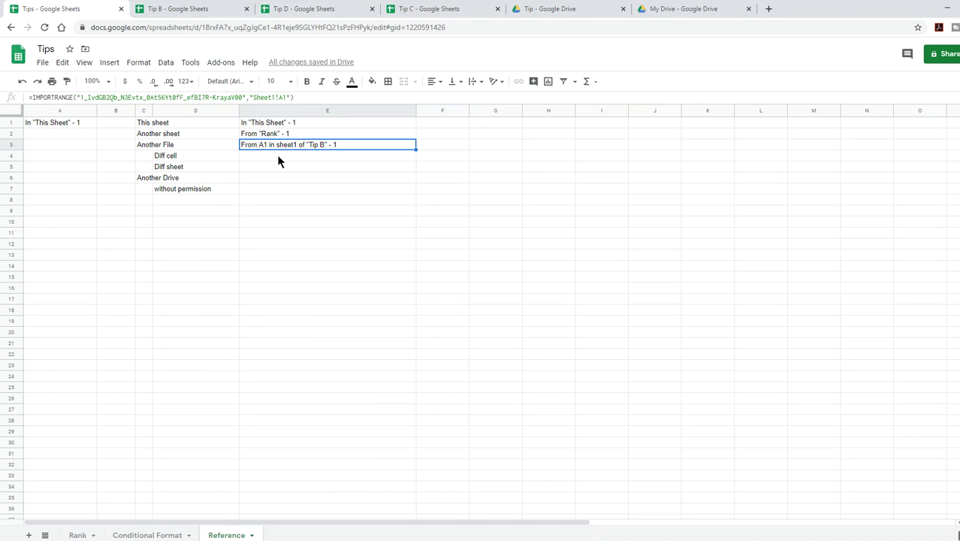
key(ctrl+c)
click(282, 154)
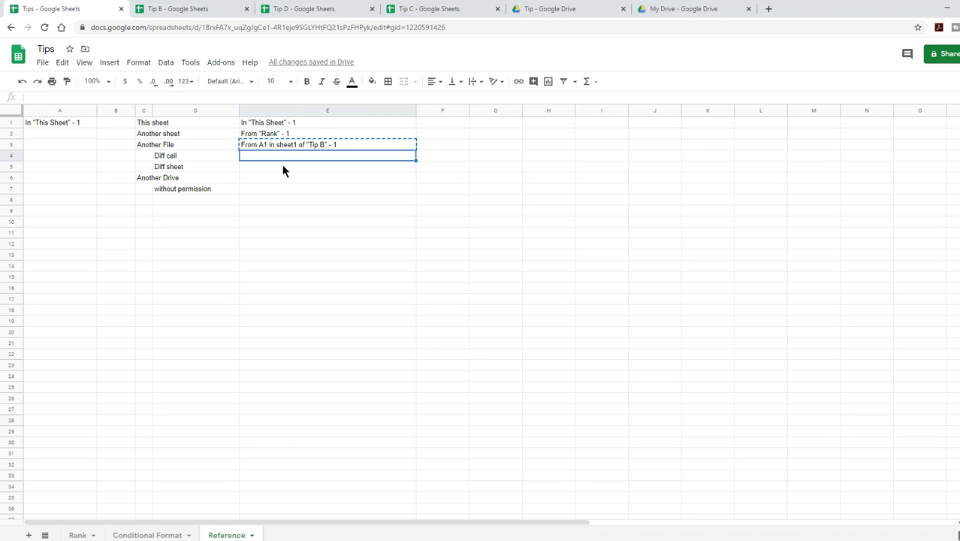
key(ctrl+v)
click(282, 164)
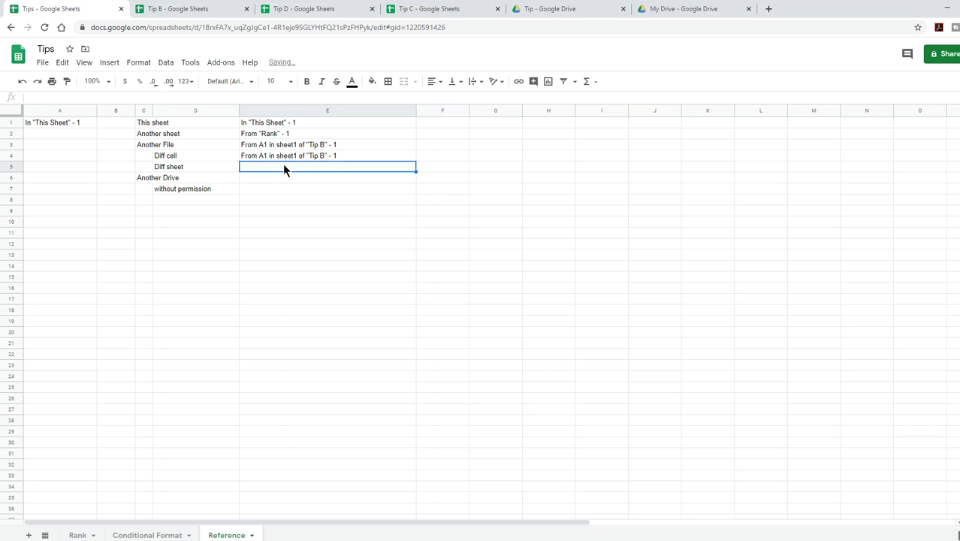
key(ctrl+v)
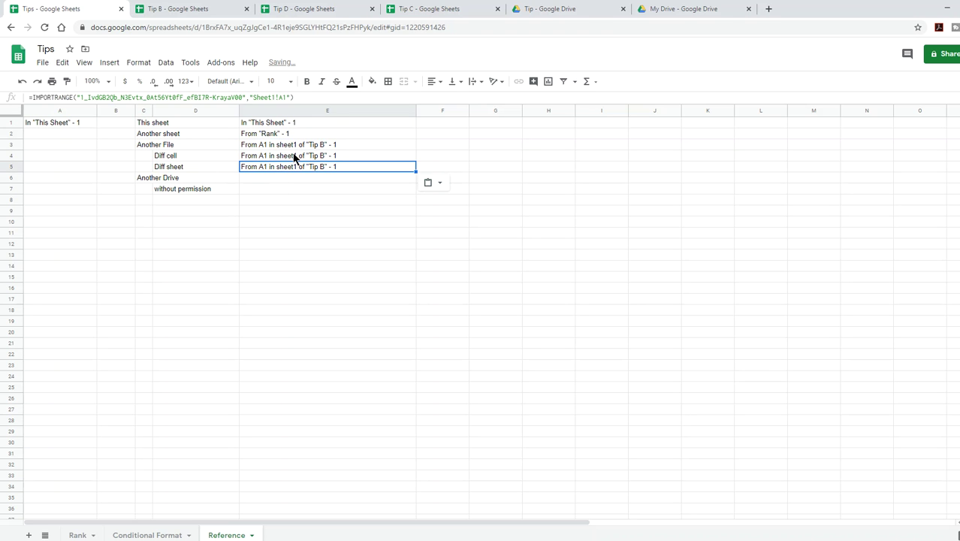
click(291, 156)
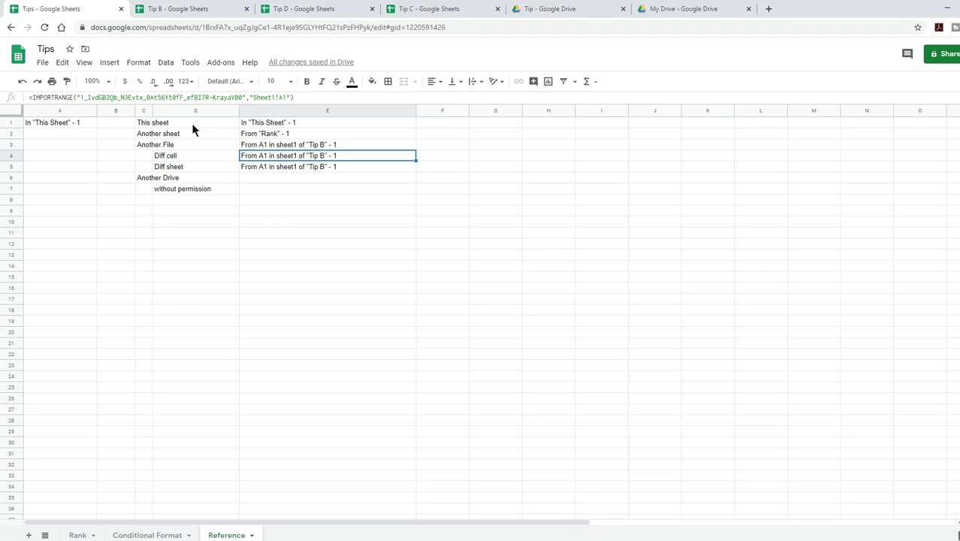
click(166, 10)
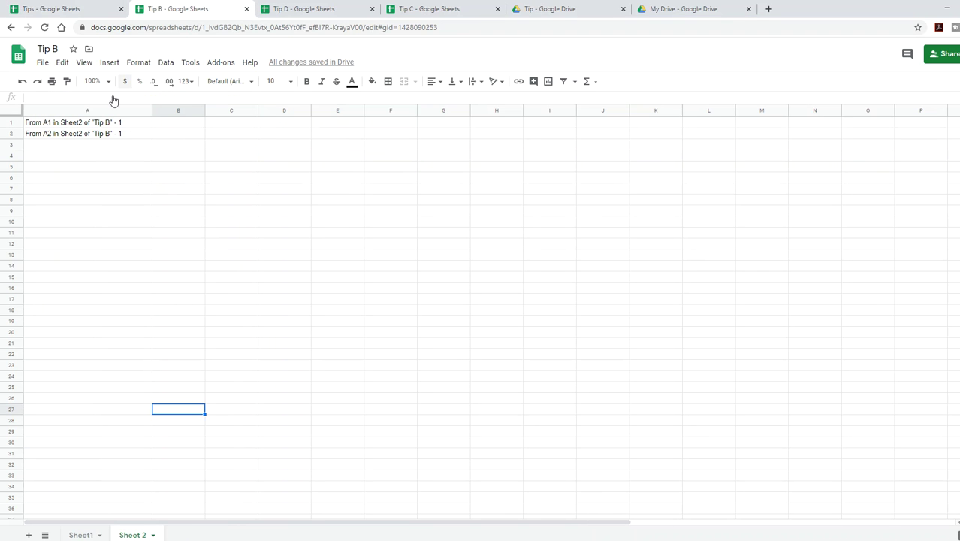
- Change E4's import range to Sheet1!A2 and E5's to Sheet 2!A1
click(68, 11)
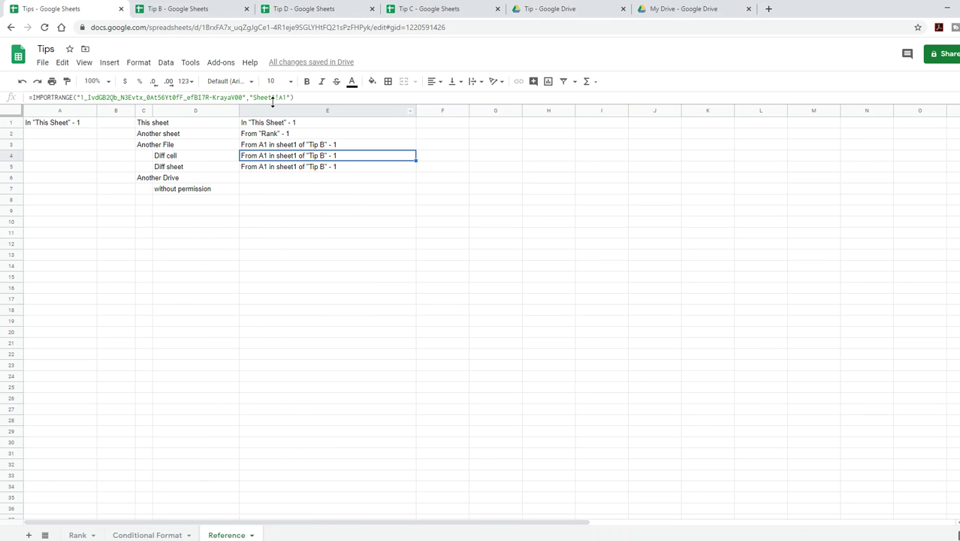
click(282, 97)
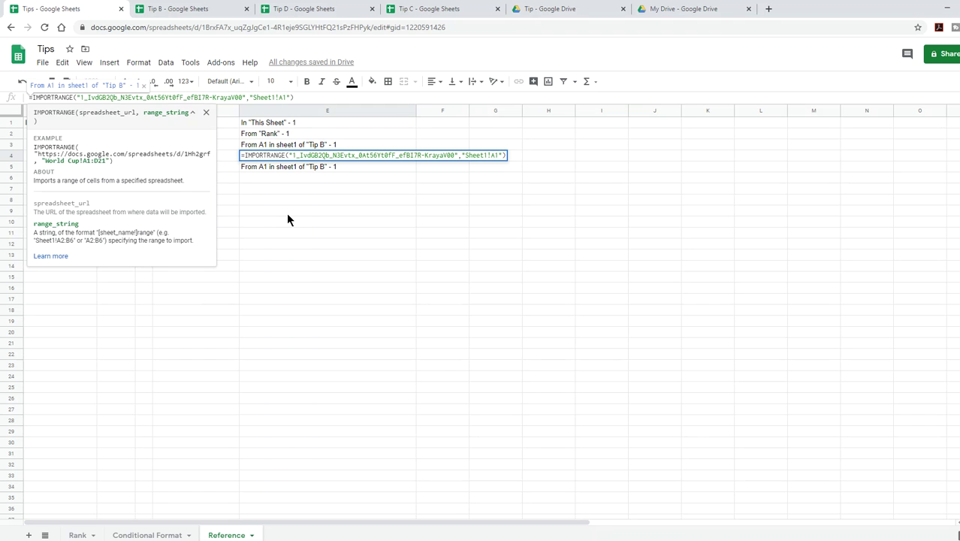
text(2)
key(Return)
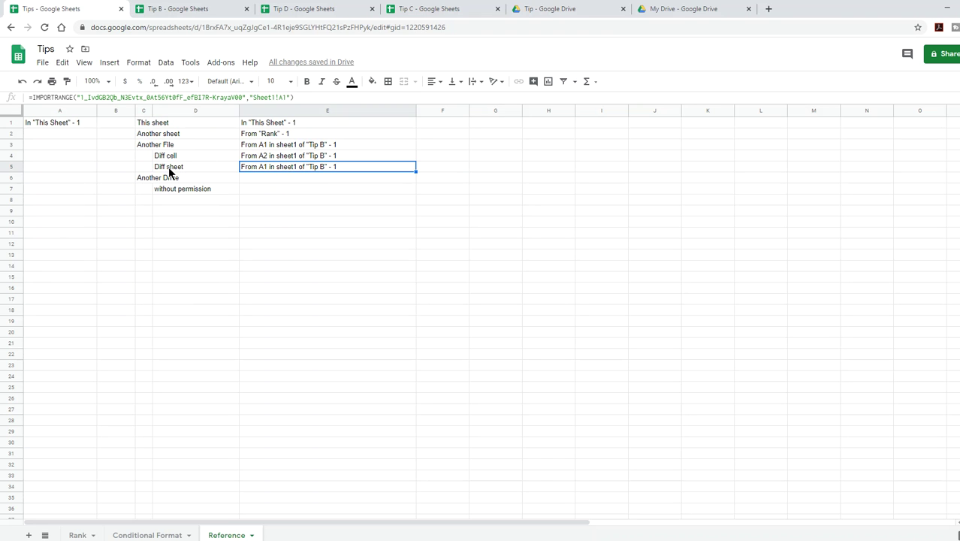
click(273, 98)
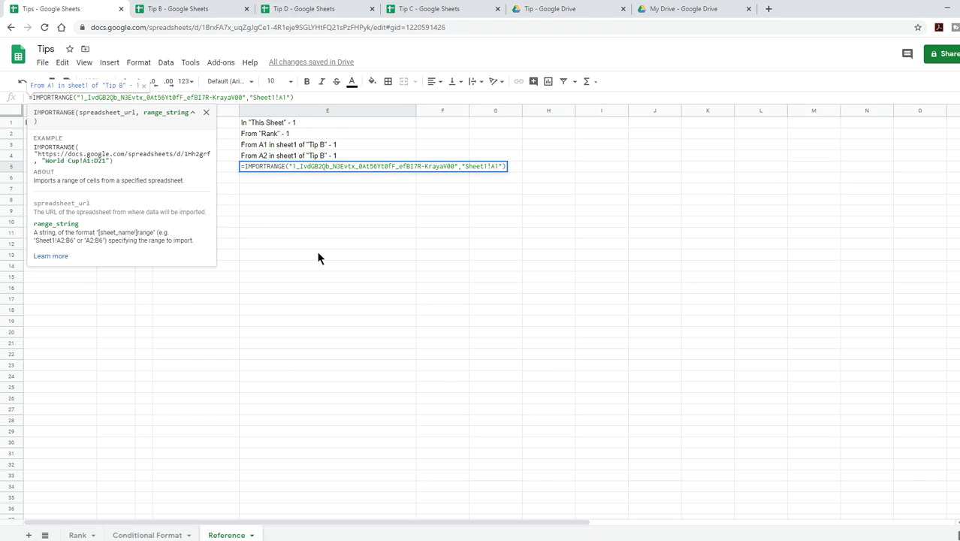
key(Delete)
text(2)
key(Return)
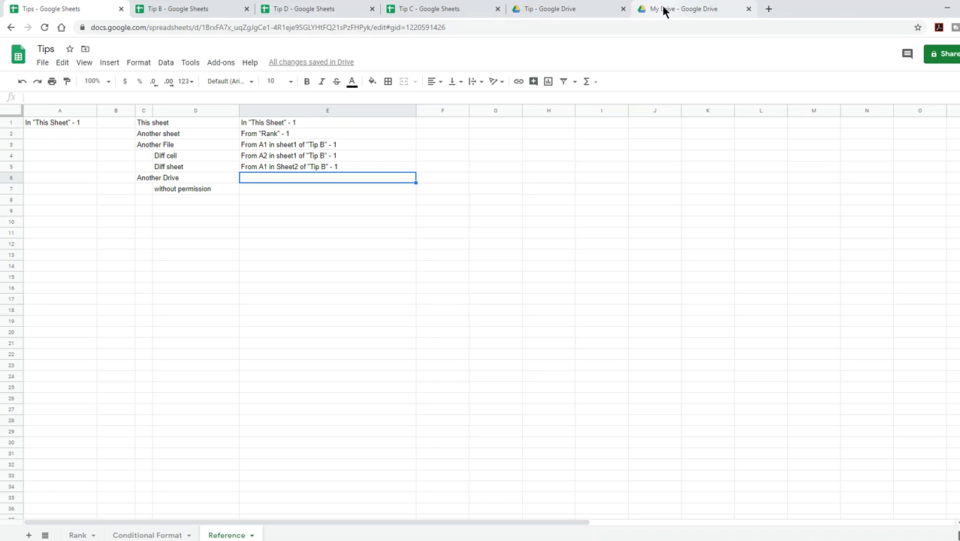
click(546, 9)
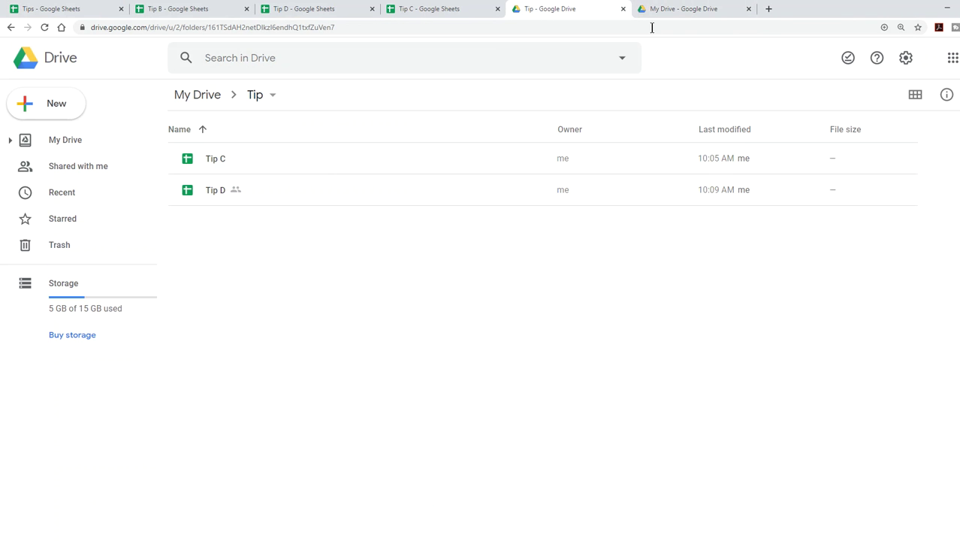
click(674, 11)
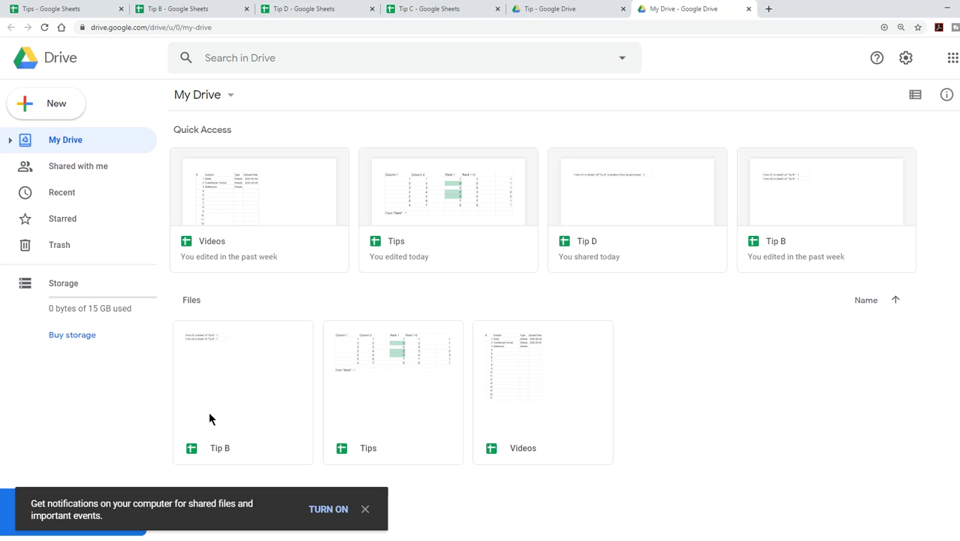
click(400, 408)
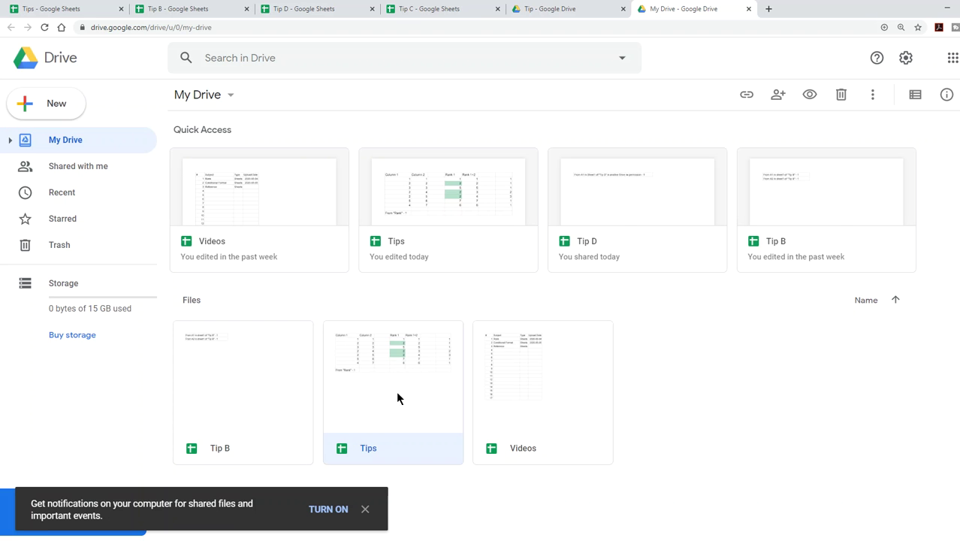
click(43, 12)
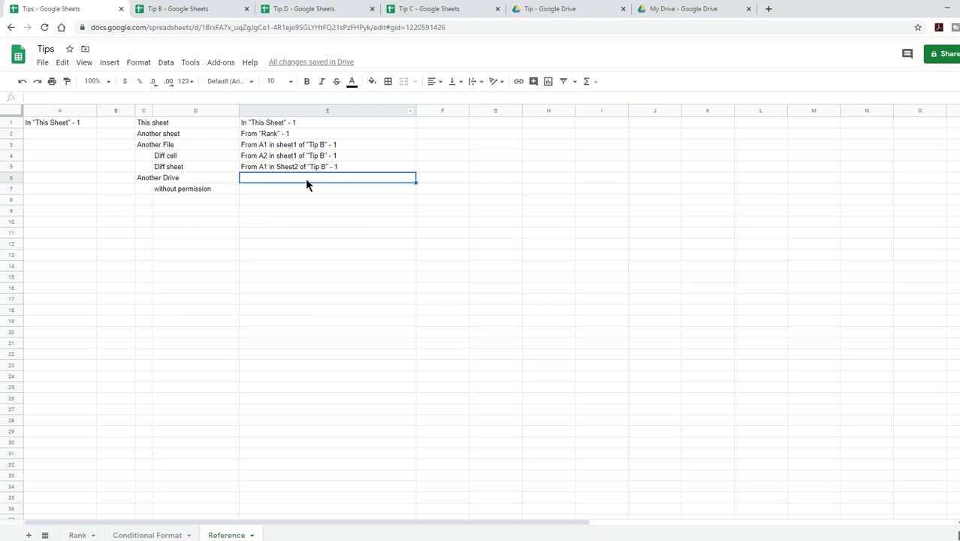
click(204, 11)
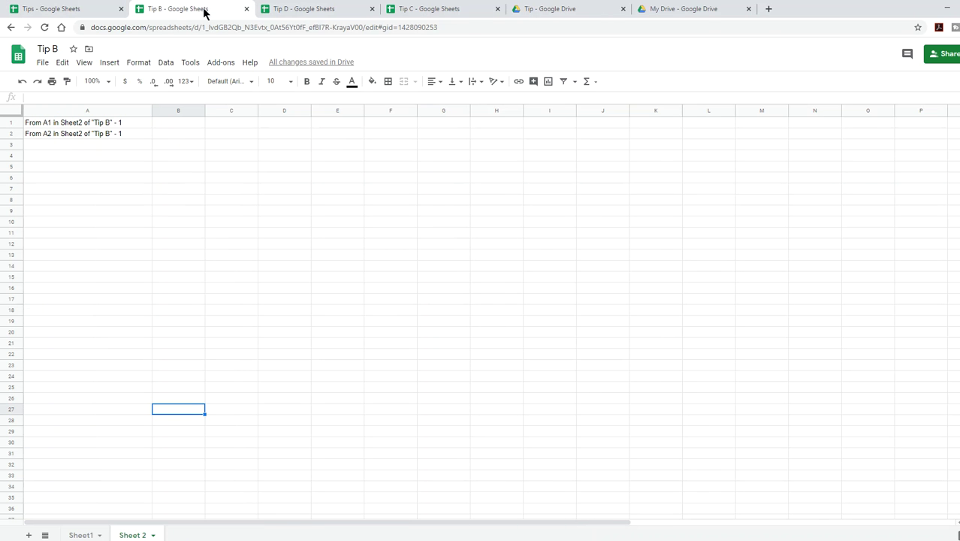
click(715, 10)
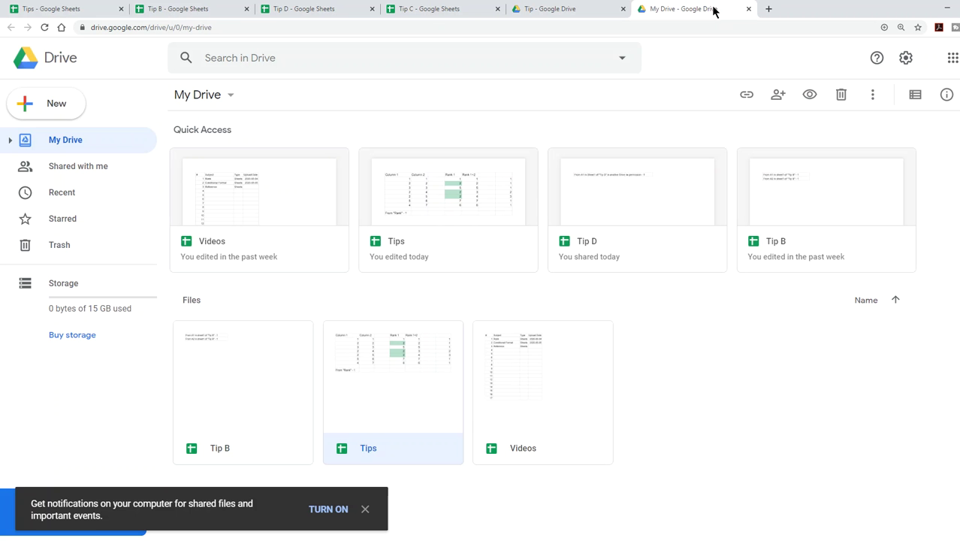
click(246, 401)
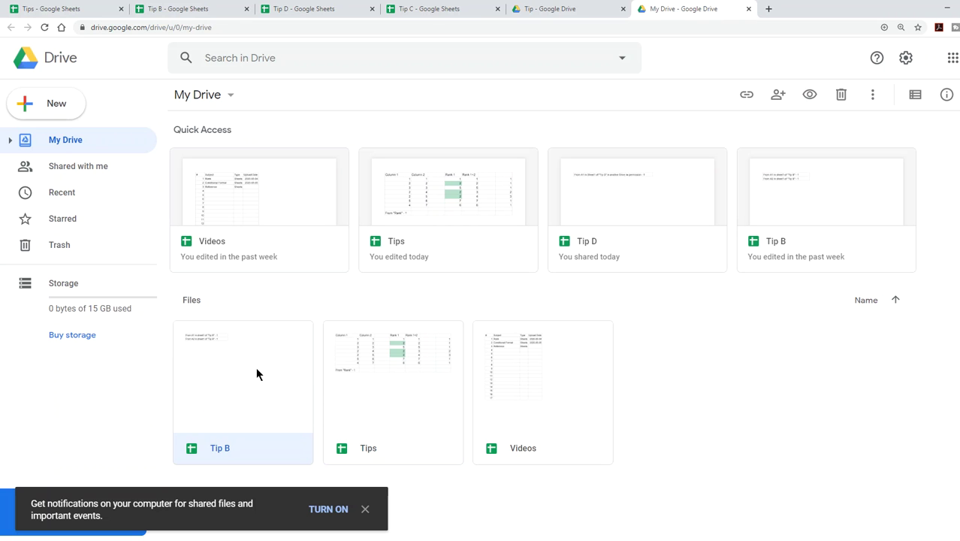
click(551, 10)
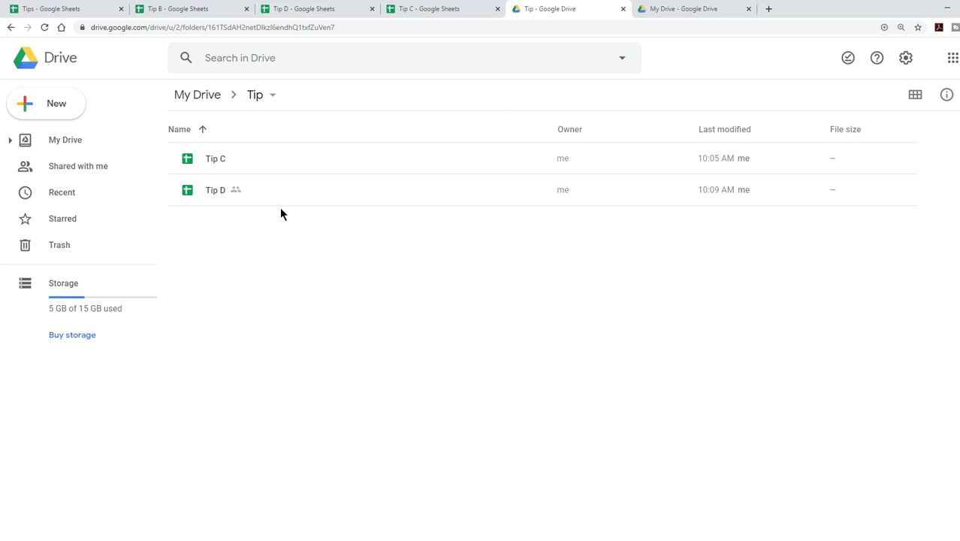
- Paste E5's import formula into E6
click(71, 9)
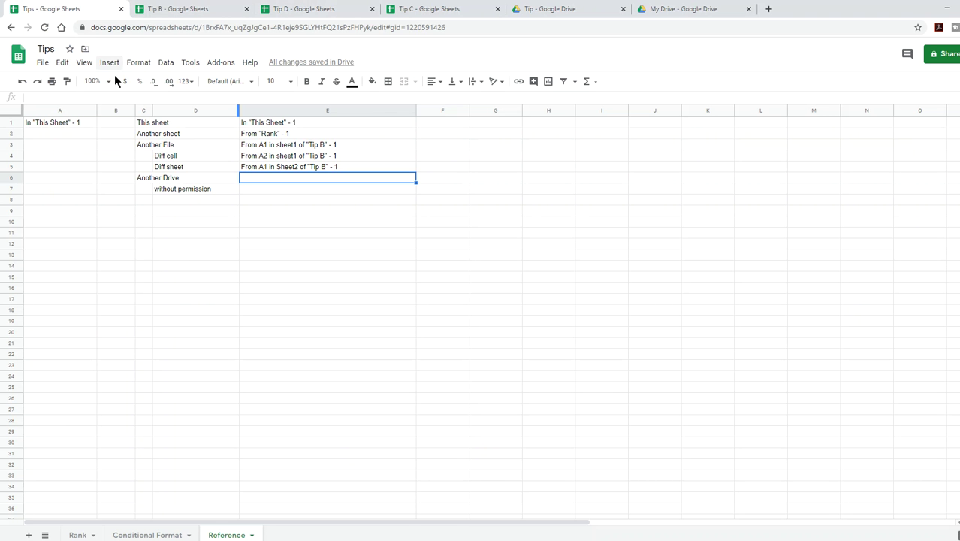
click(275, 166)
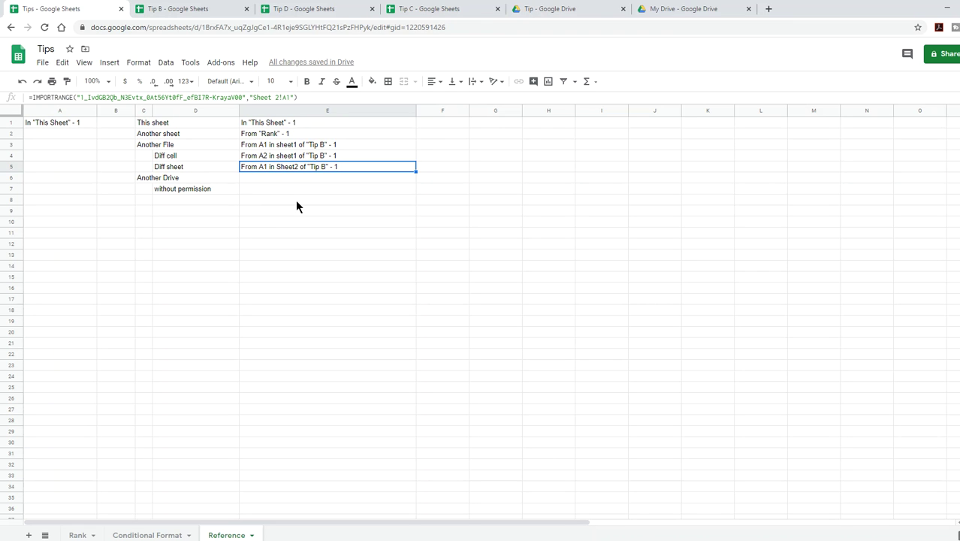
click(286, 180)
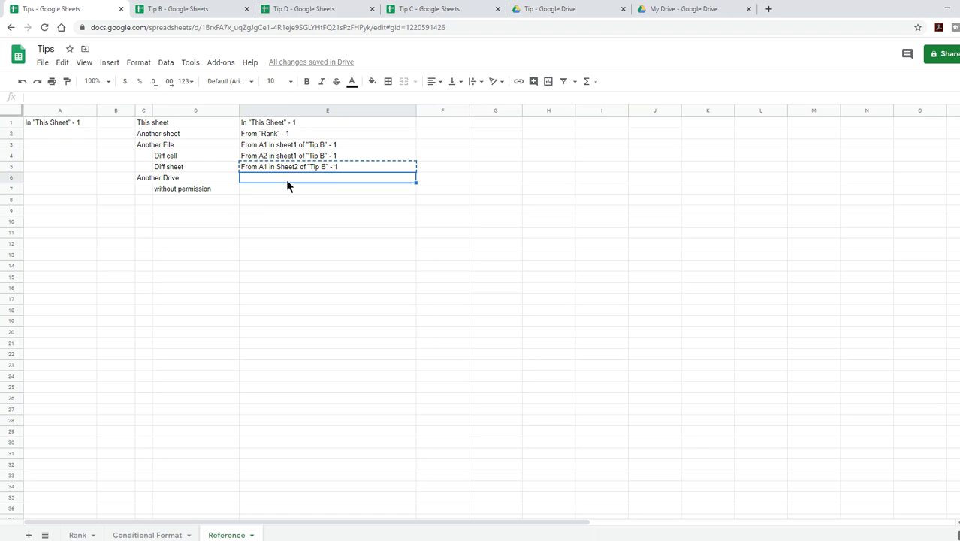
key(ctrl+v)
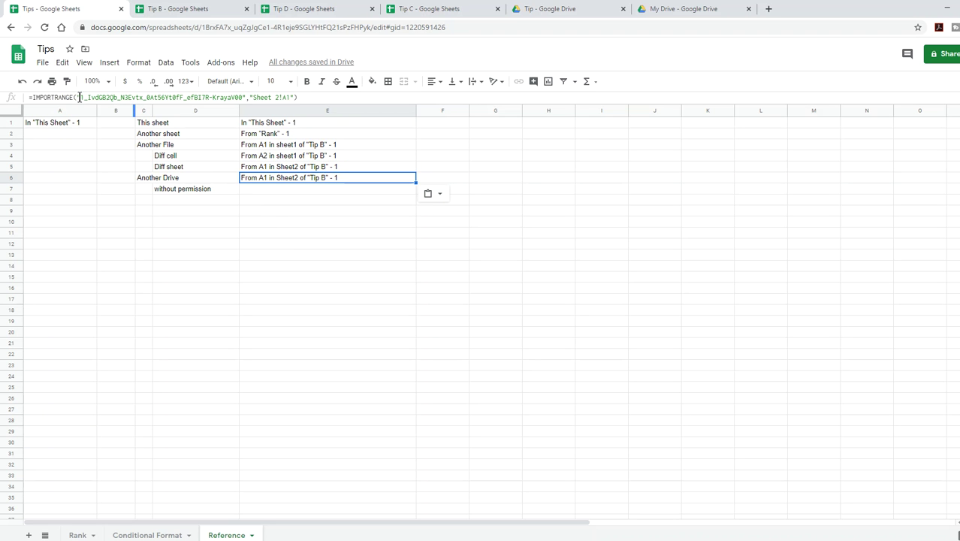
- Point E6's formula at Tip D's spreadsheet ID with range Sheet1!A1
drag(80, 98, 242, 96)
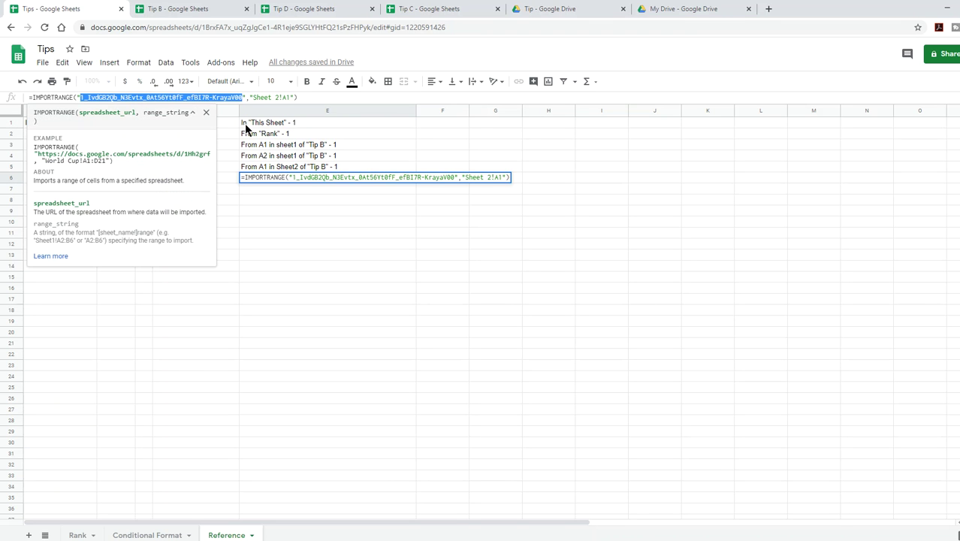
click(319, 10)
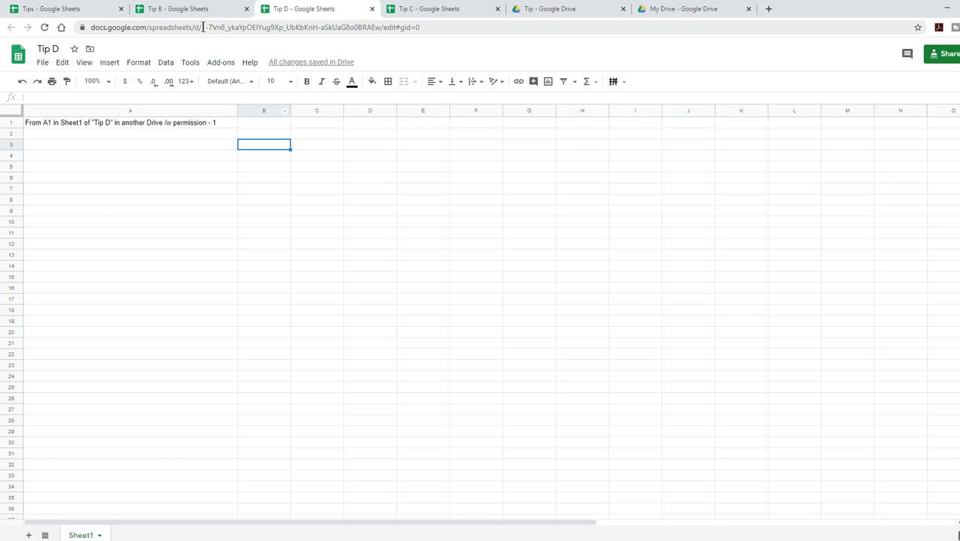
drag(202, 27, 384, 29)
key(ctrl+c)
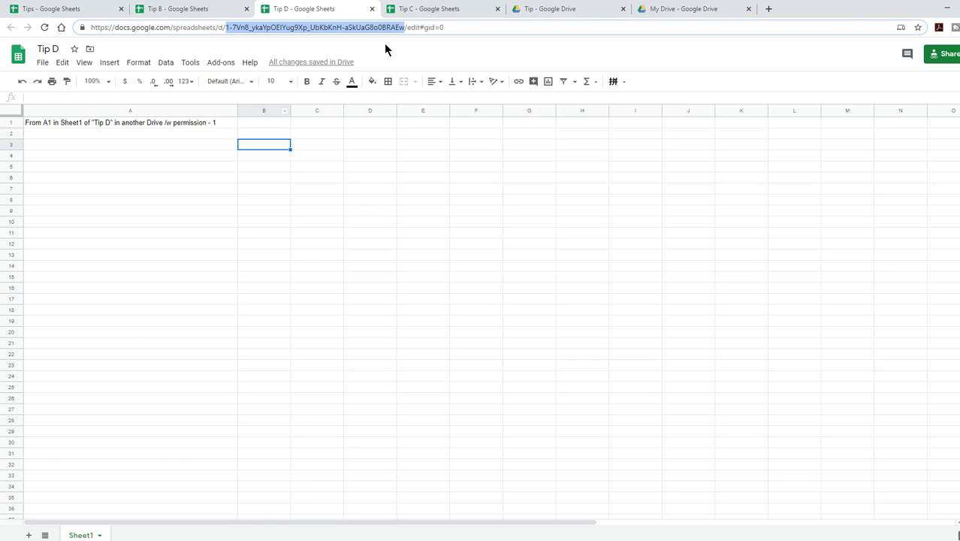
click(43, 9)
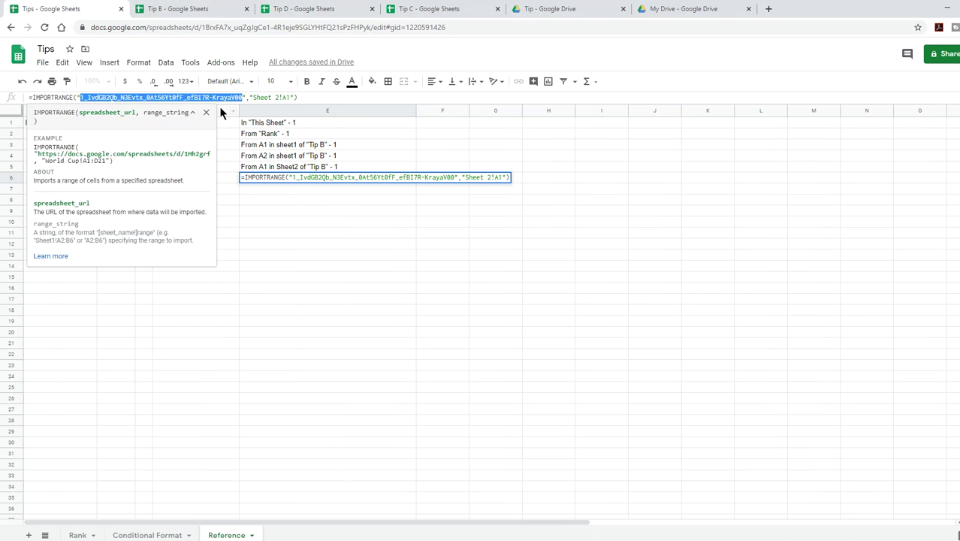
key(ctrl+v)
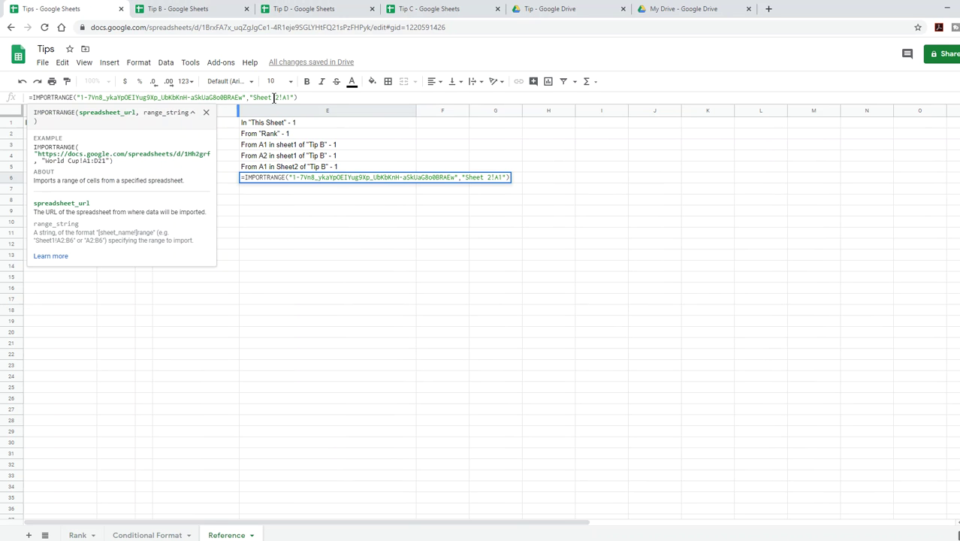
click(271, 97)
key(BackSpace)
key(BackSpace)
text(1)
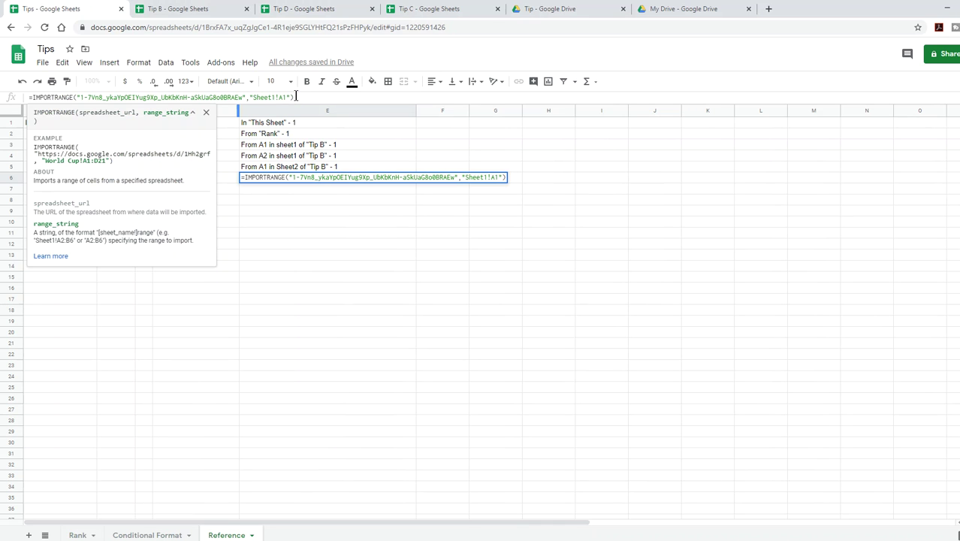
key(Return)
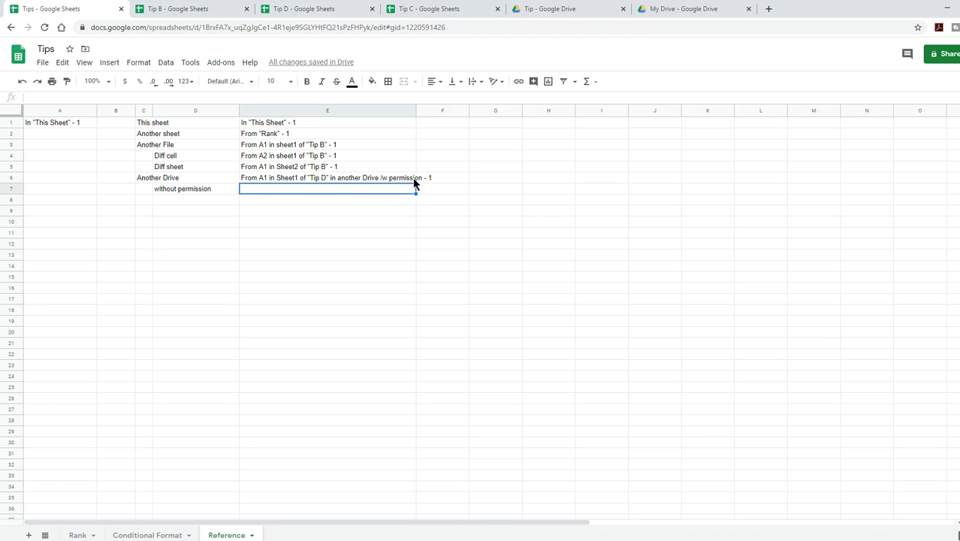
- Copy E6's import formula into E7
click(307, 9)
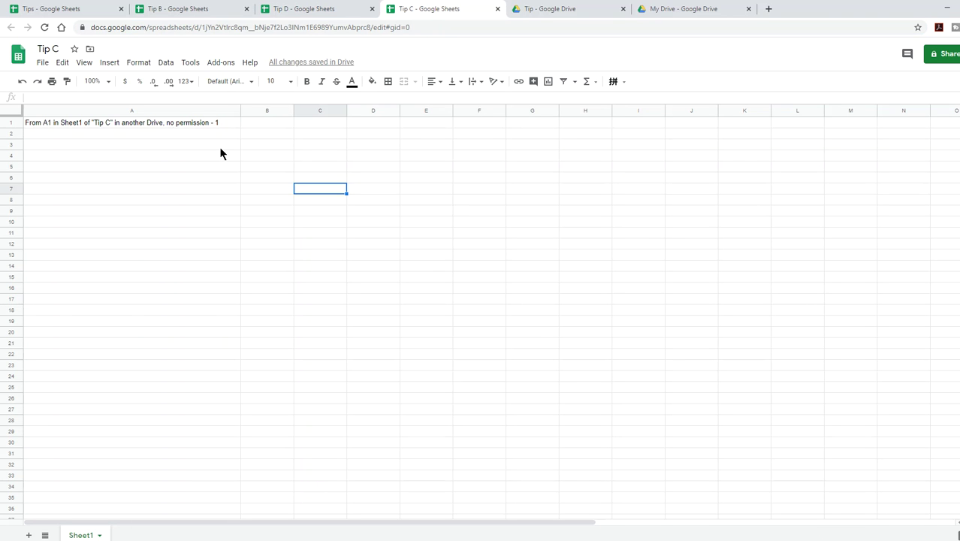
click(76, 11)
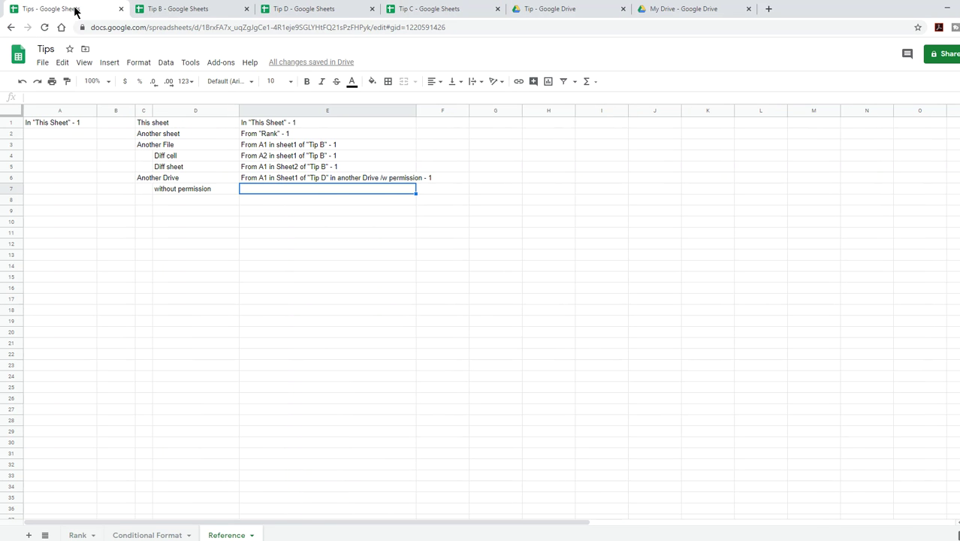
click(291, 179)
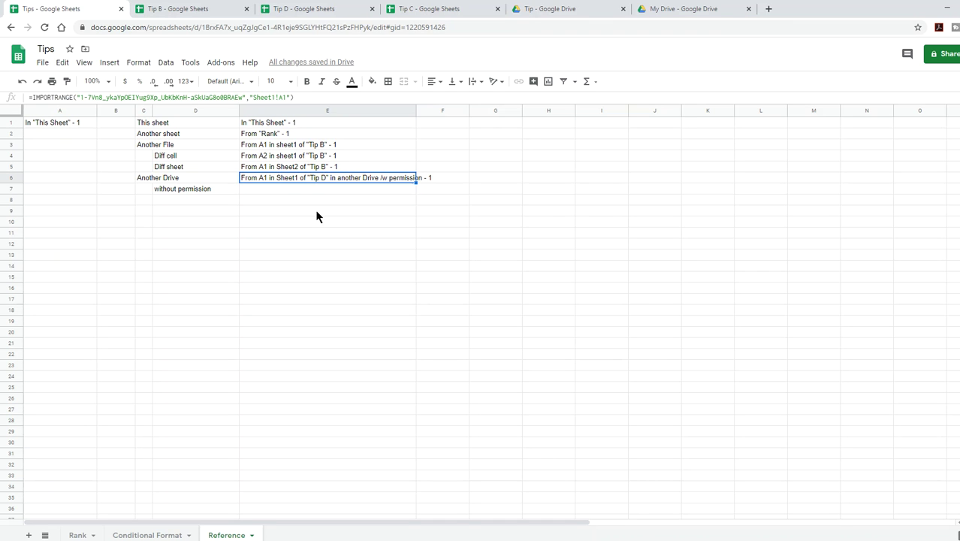
key(ctrl+c)
click(316, 192)
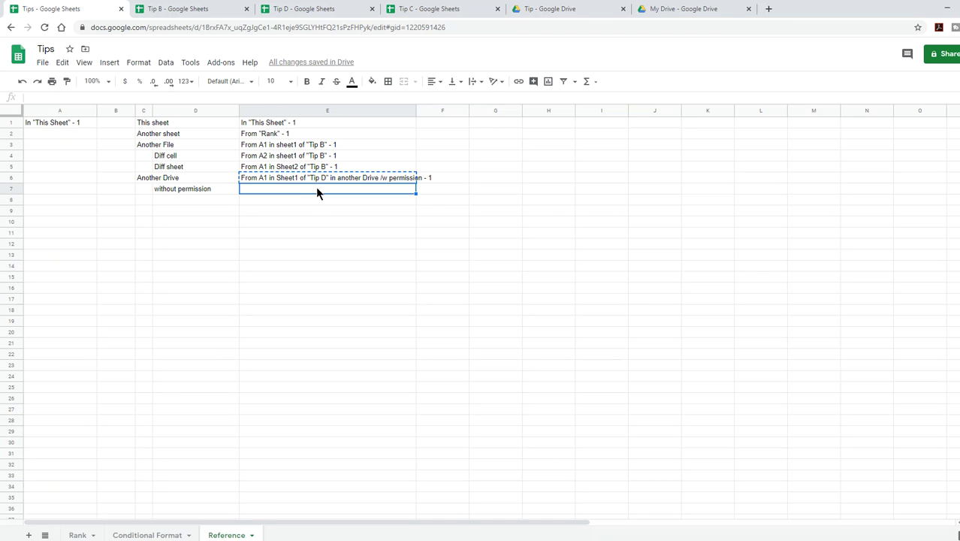
key(ctrl+v)
click(318, 213)
click(322, 185)
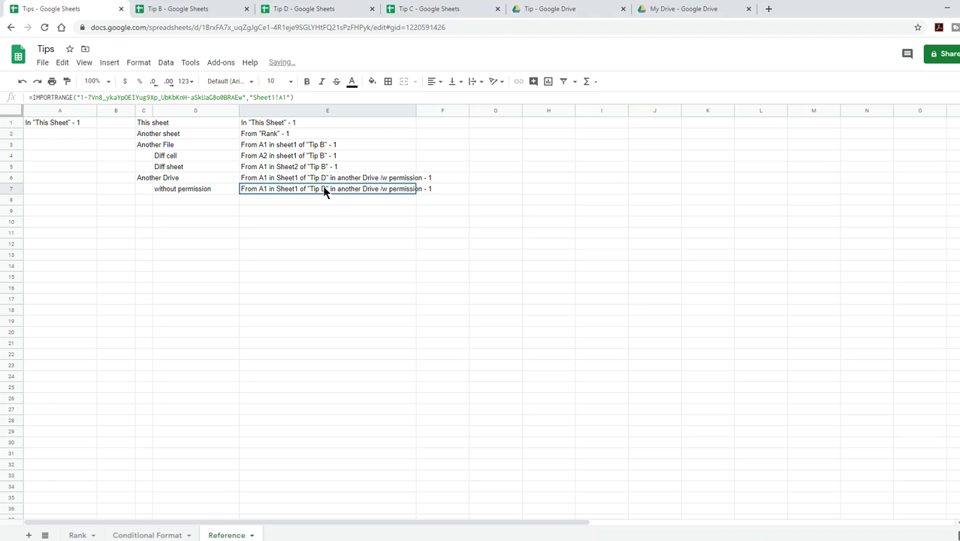
- Replace E7's spreadsheet ID with Tip C's, producing a #REF! permission error
click(443, 9)
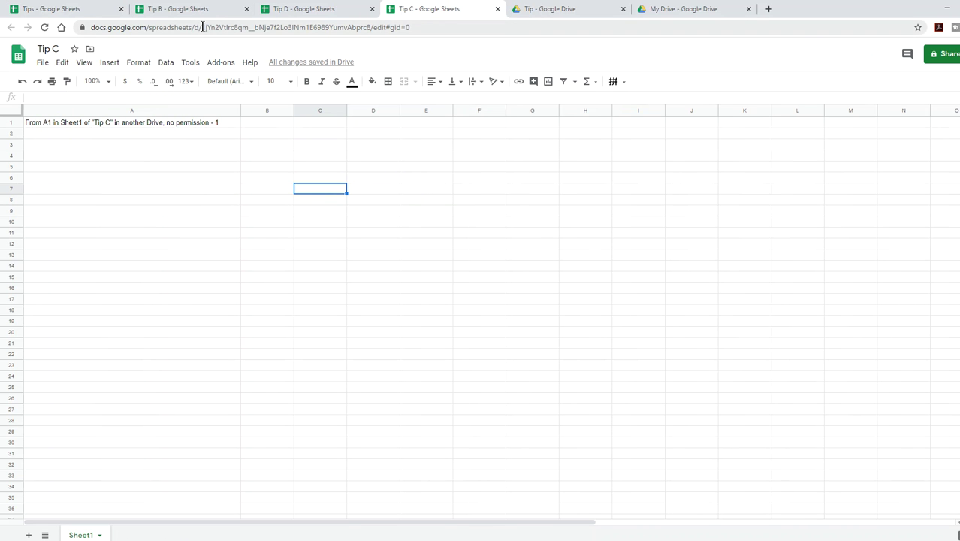
drag(202, 27, 371, 28)
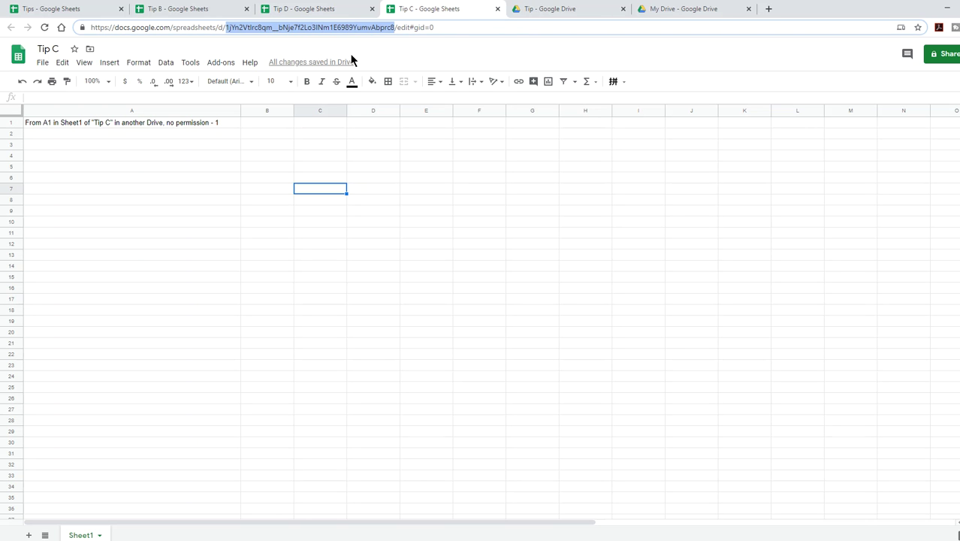
click(71, 9)
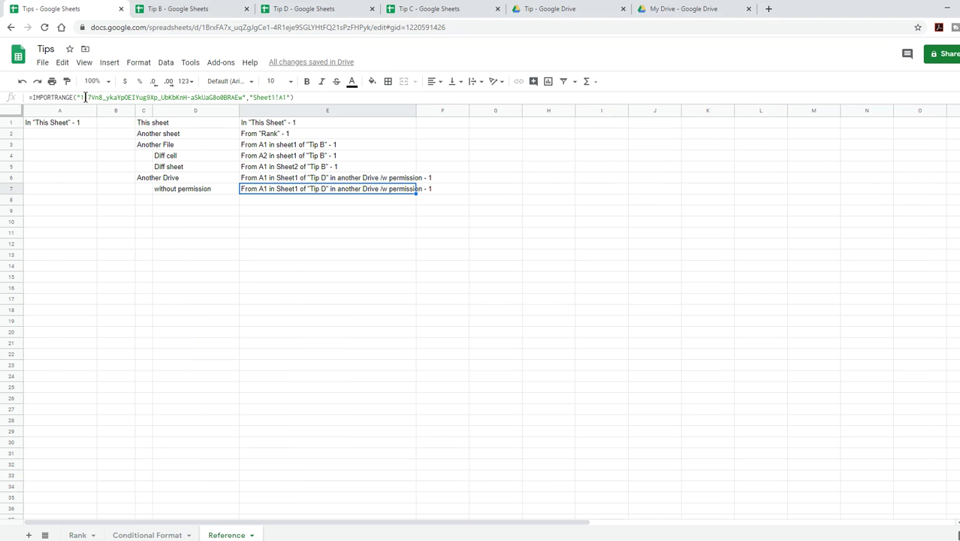
drag(80, 98, 244, 96)
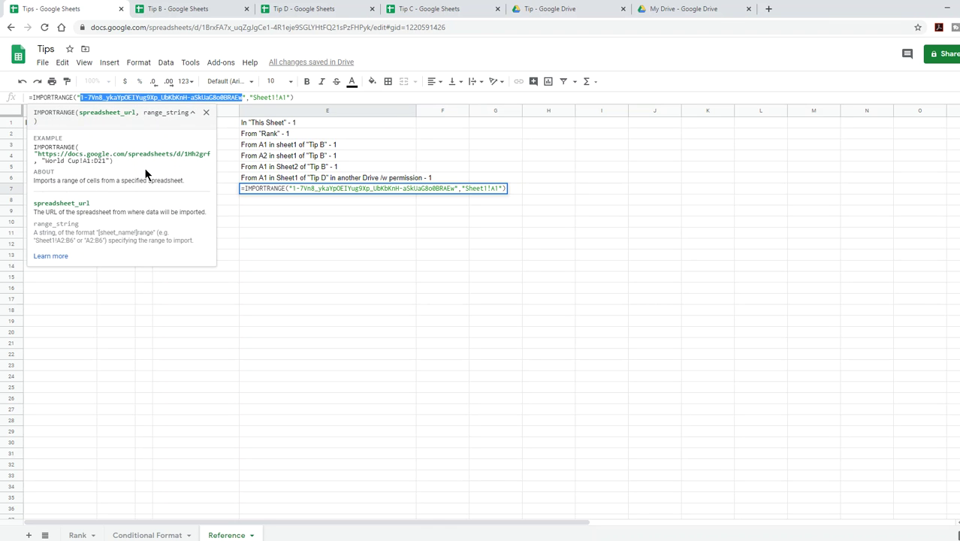
key(ctrl+v)
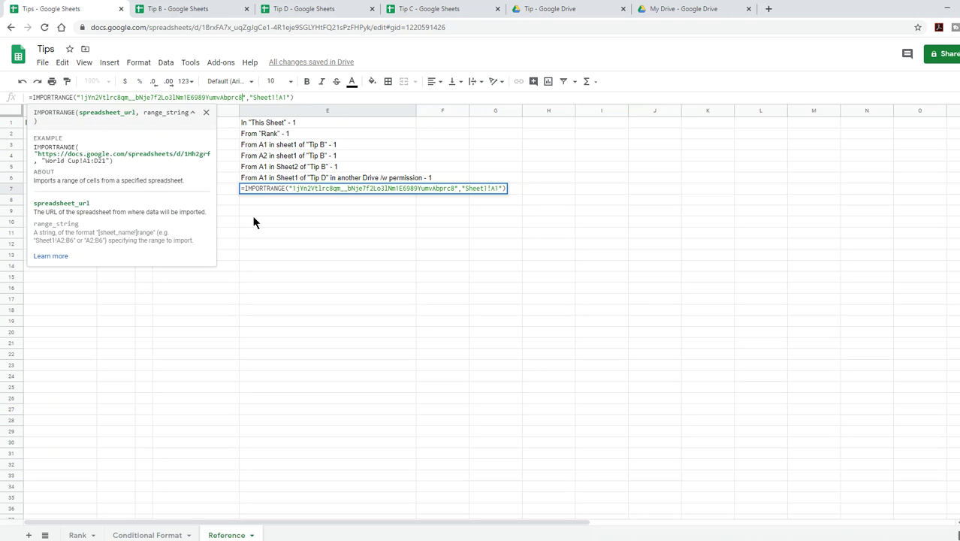
key(Return)
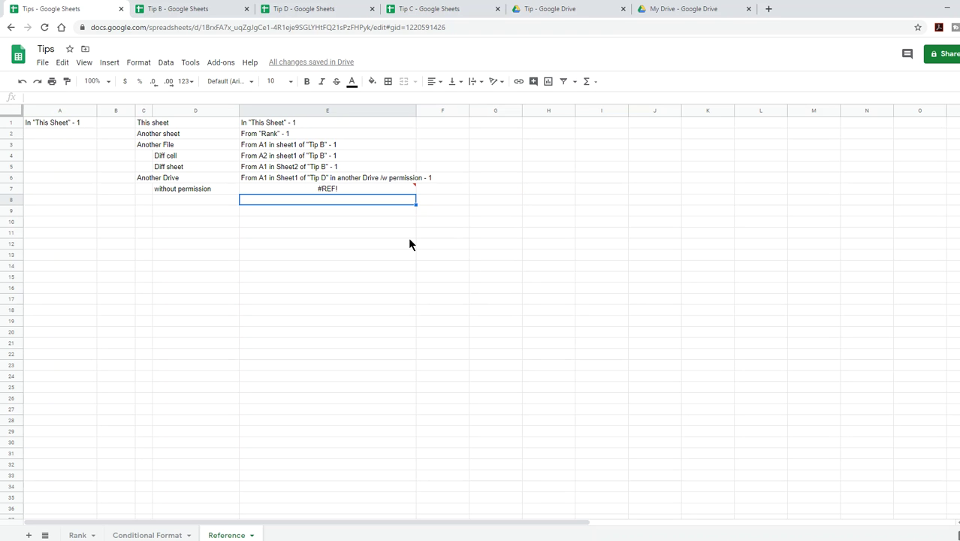
click(378, 180)
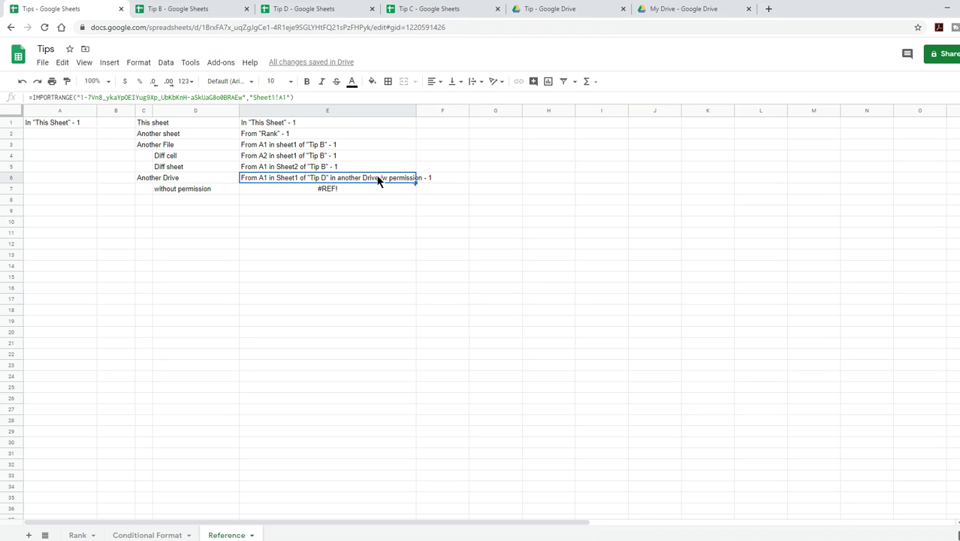
click(377, 188)
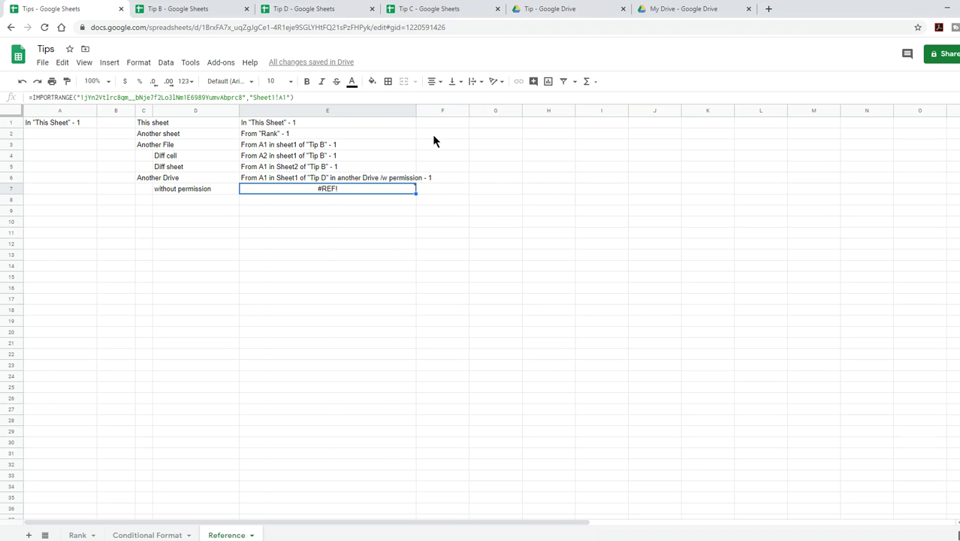
- In Drive's Tip folder, share Tip C so anyone with the link can view
click(696, 11)
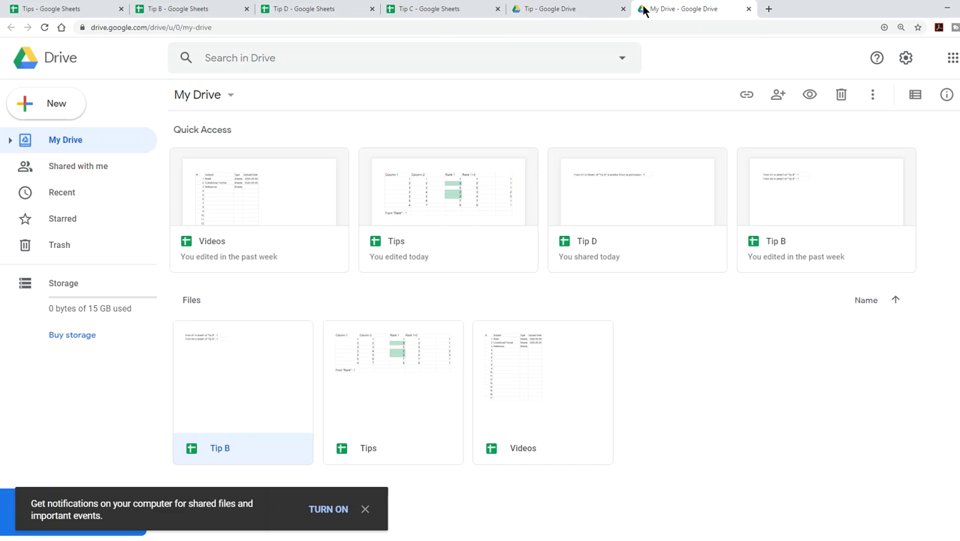
click(581, 12)
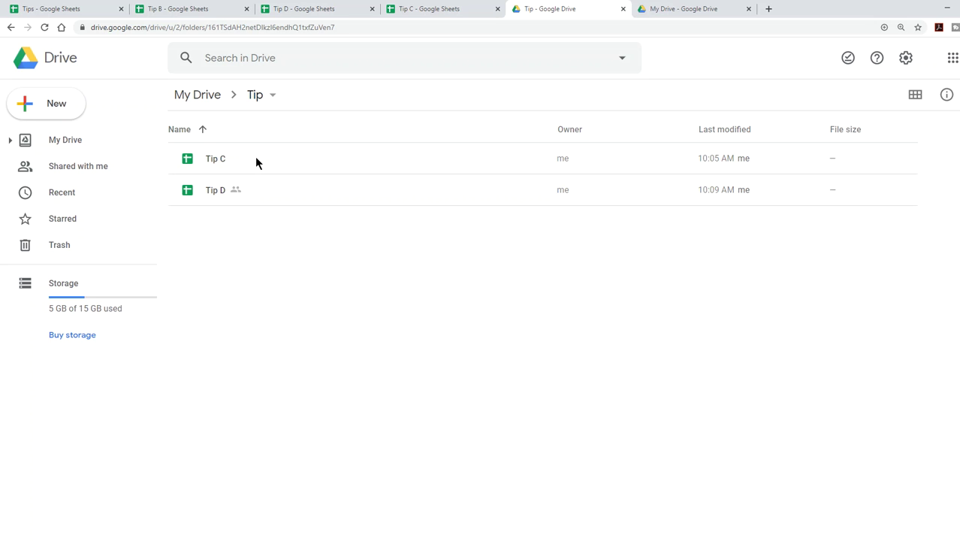
right_click(214, 159)
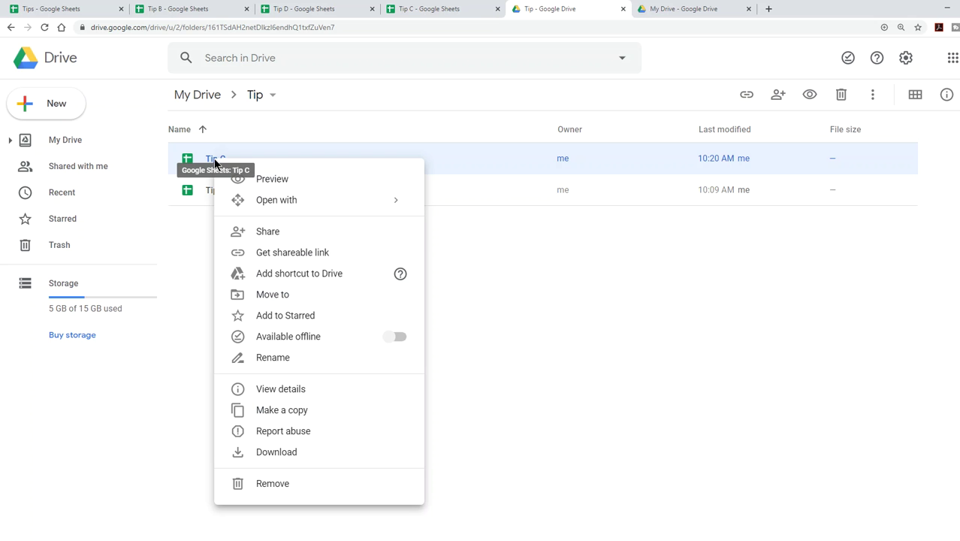
click(269, 237)
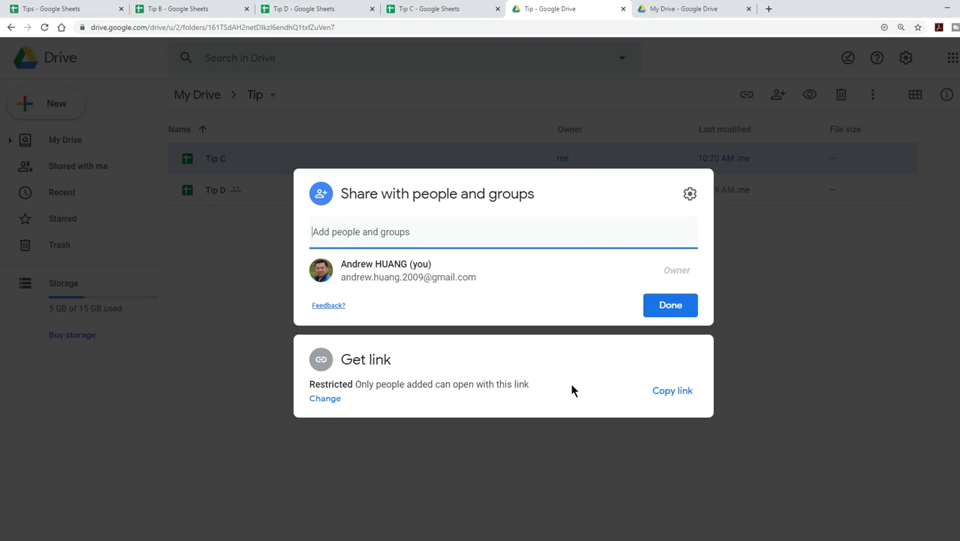
click(327, 404)
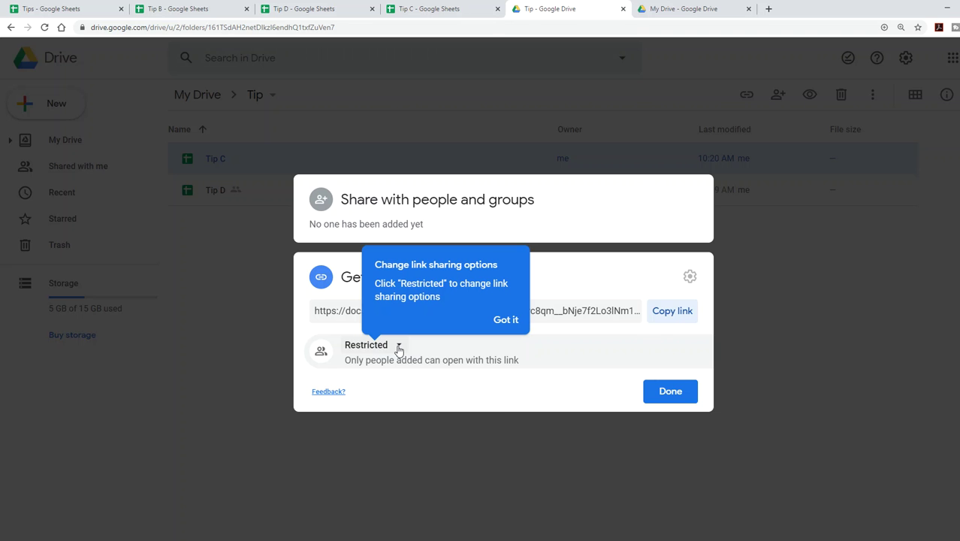
click(399, 347)
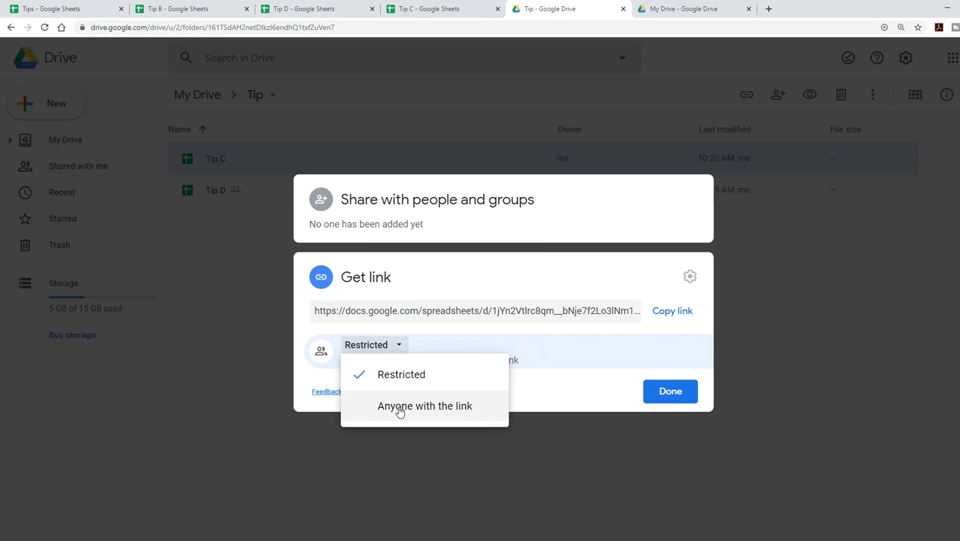
click(399, 410)
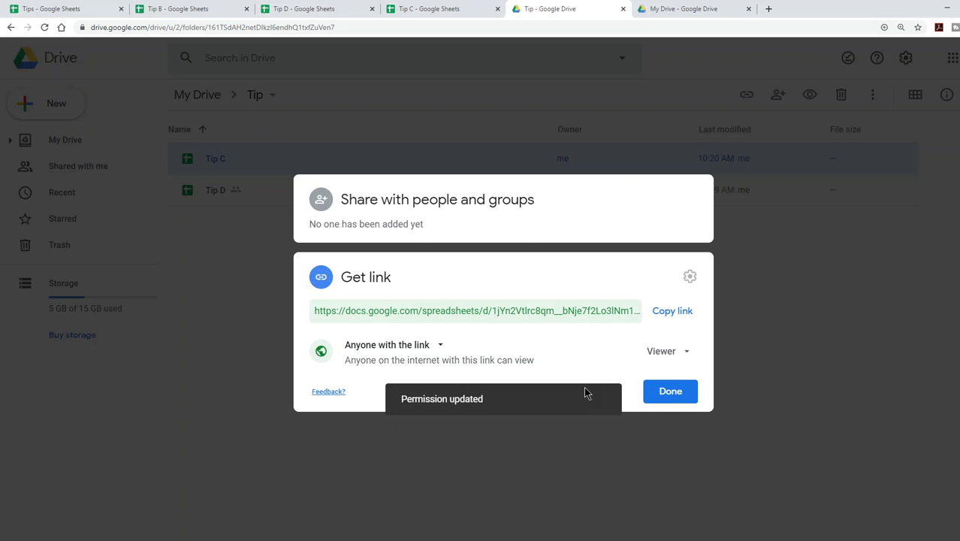
click(668, 392)
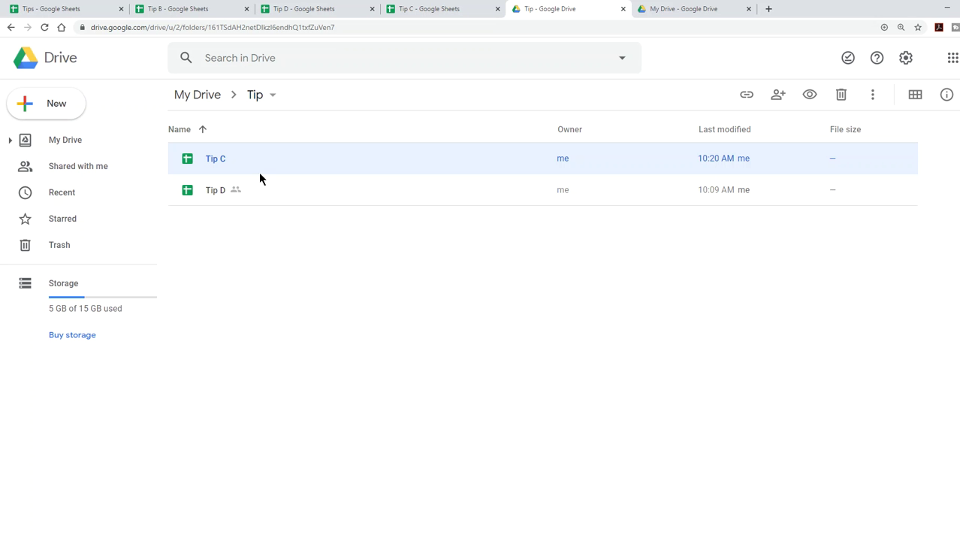
click(45, 27)
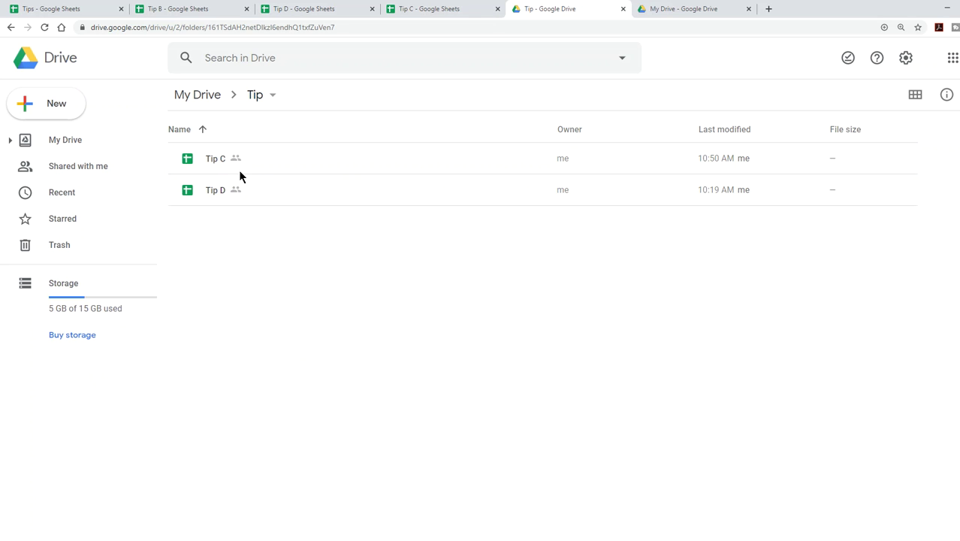
- Reload Tips and allow it access to Tip C so E7 shows Tip C's A1 text
click(66, 9)
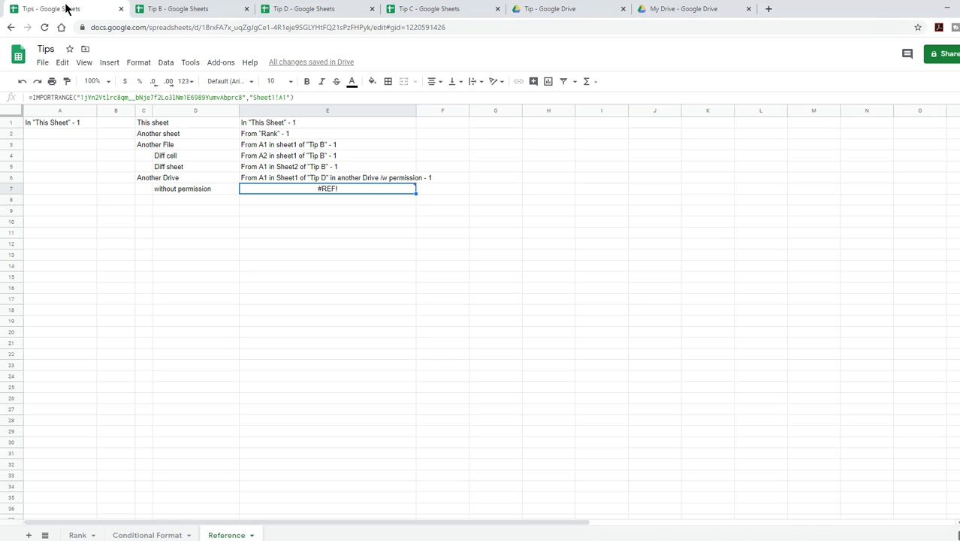
drag(149, 254, 147, 245)
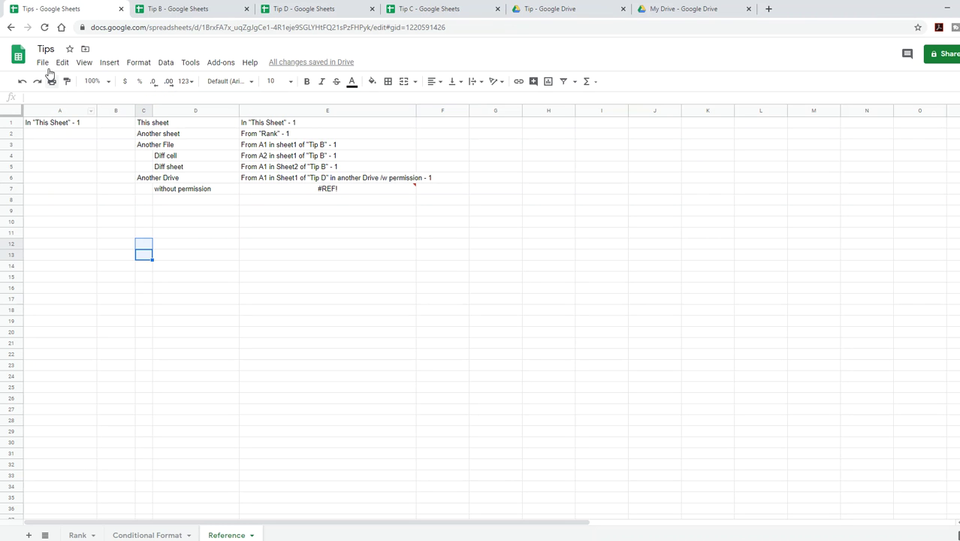
click(46, 28)
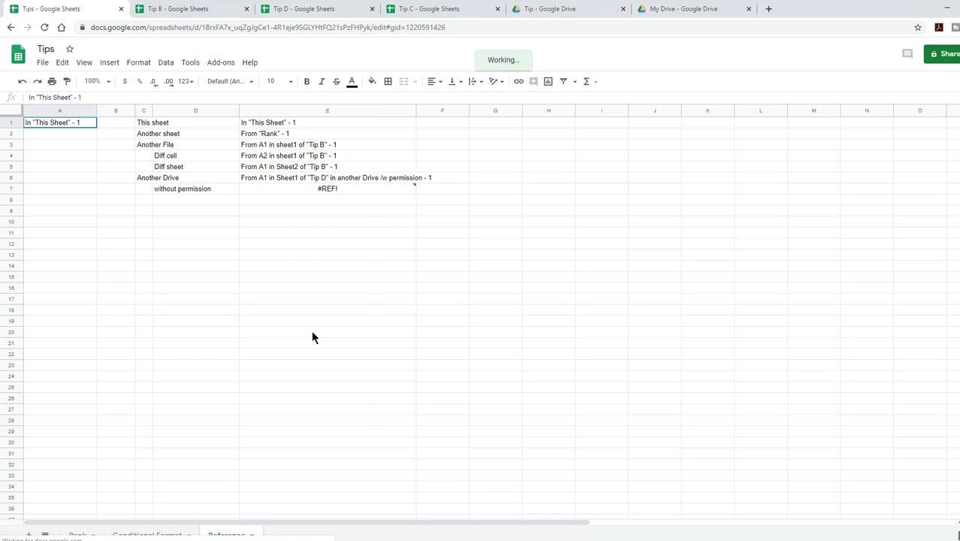
click(371, 190)
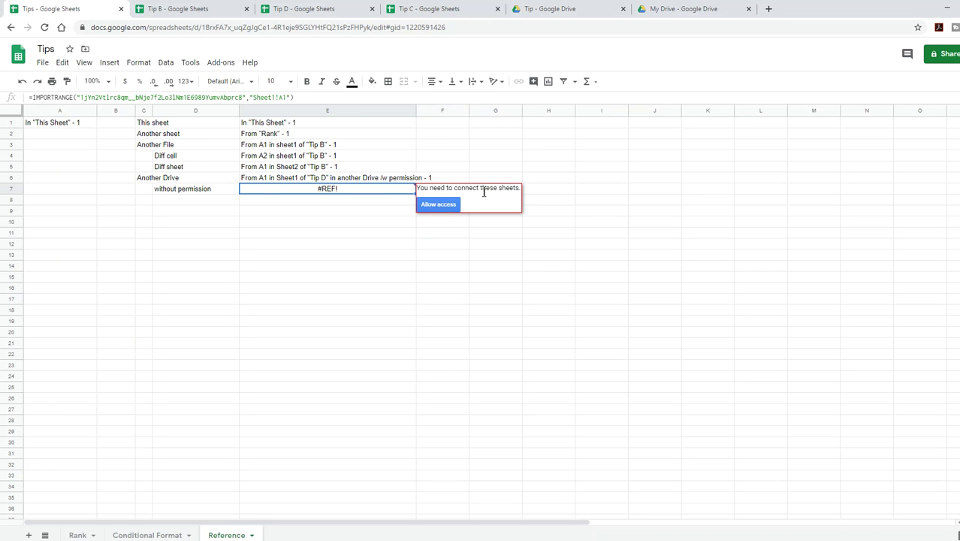
click(427, 206)
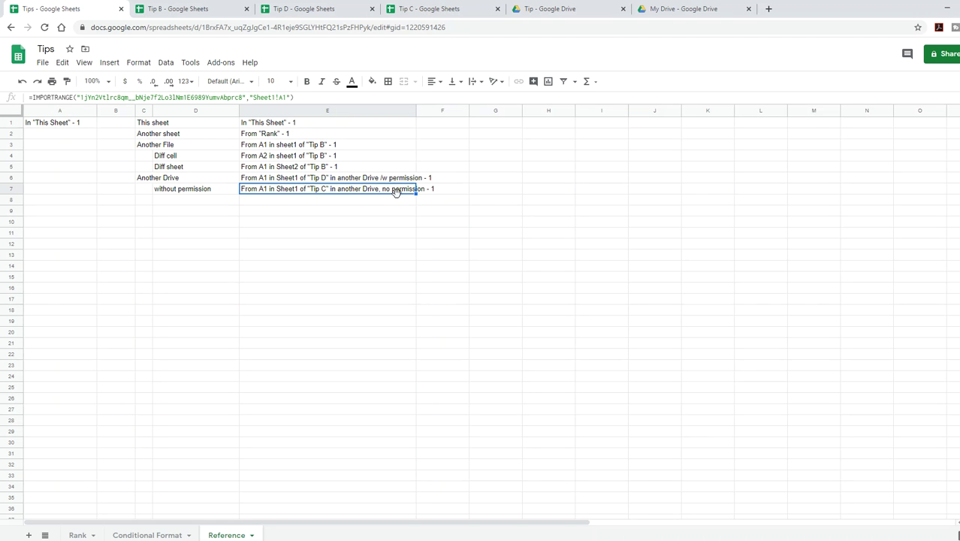
- In Tip C, change cell A1's trailing 1 to 2 so it ends in '- 2'
click(426, 10)
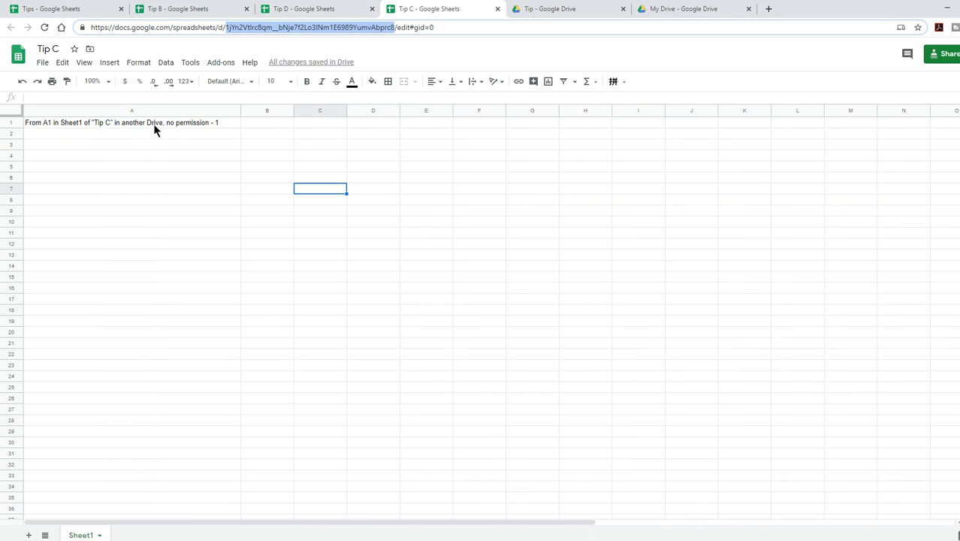
click(168, 199)
click(229, 124)
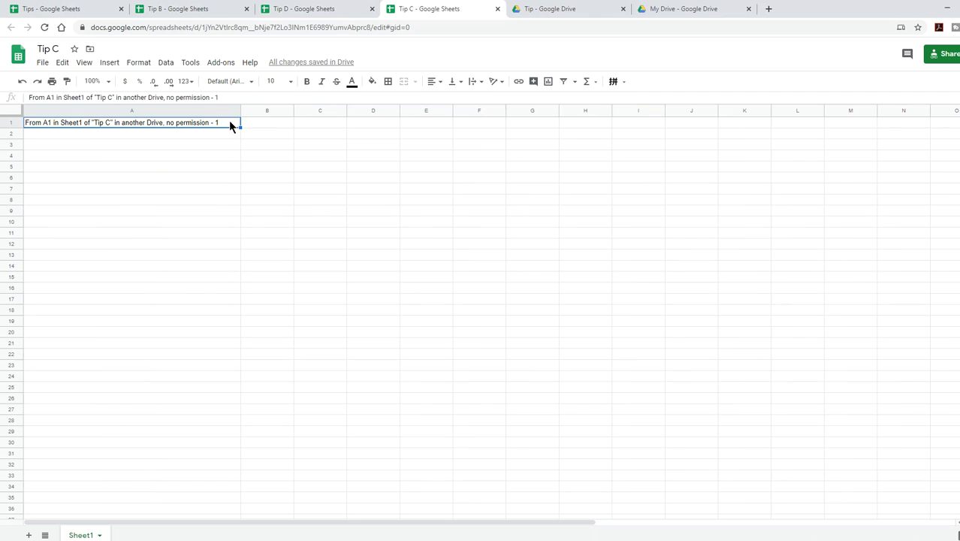
double_click(226, 122)
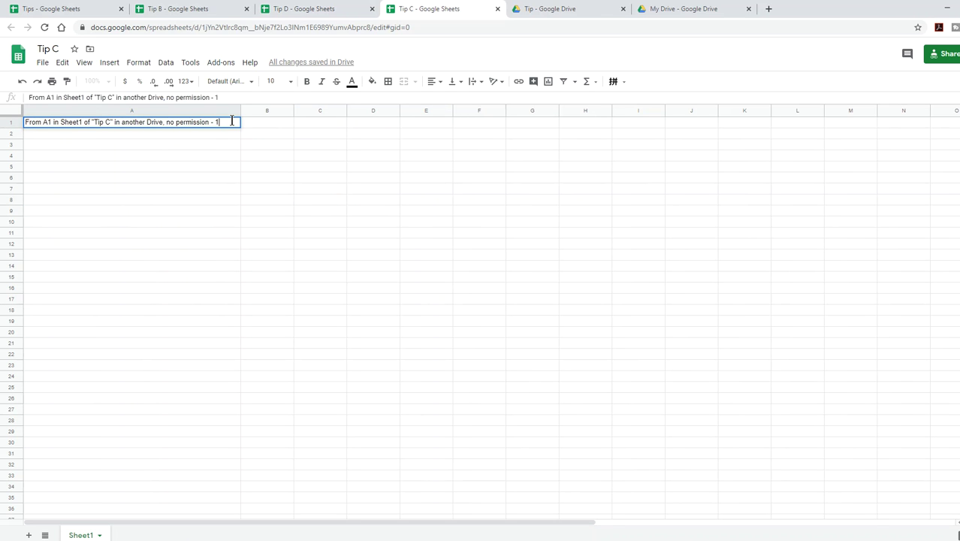
key(BackSpace)
text(2)
key(Return)
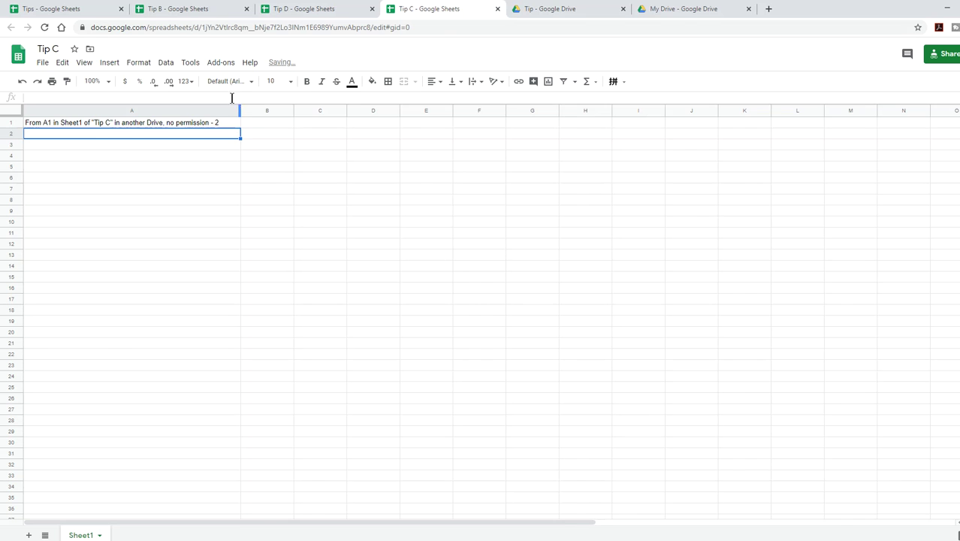
- Reload Tips so Reference E7 picks up the updated '- 2' text
click(70, 9)
click(124, 232)
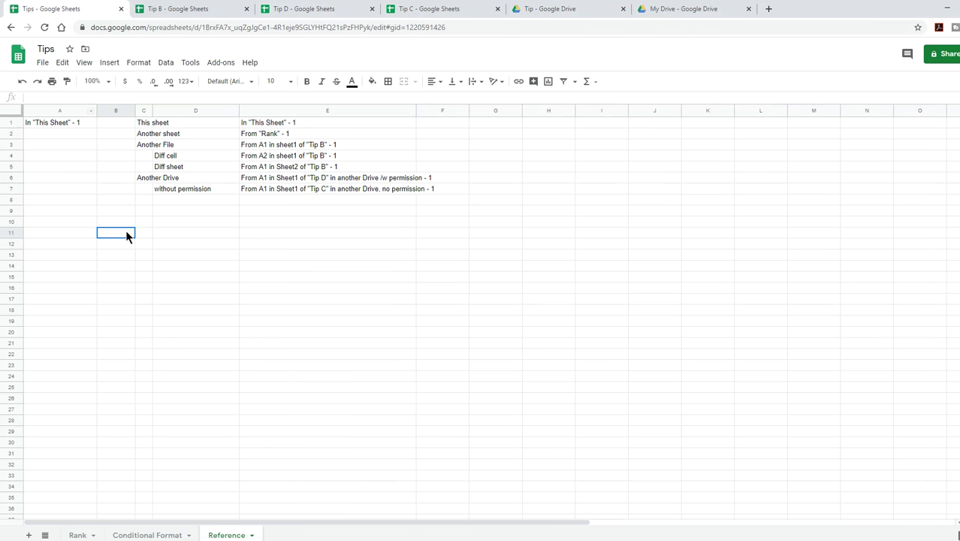
click(45, 27)
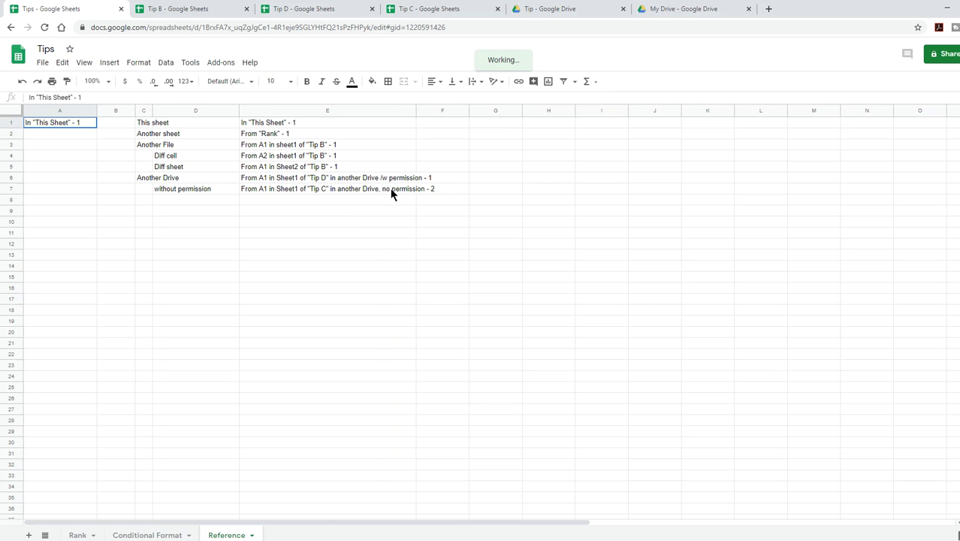
- Edit Tip D's cell A1 to end in '- 2', then return to Tips to see E6 update
click(323, 9)
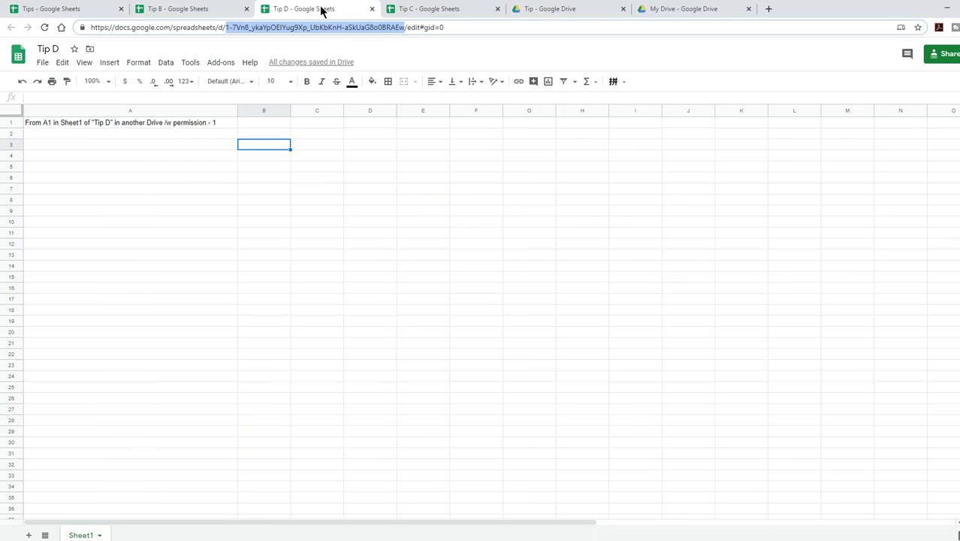
double_click(225, 121)
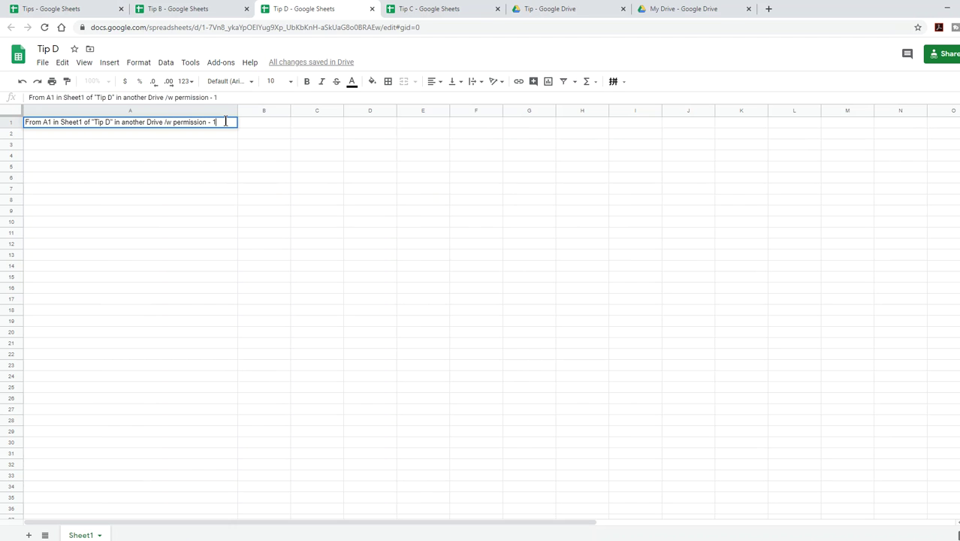
text(2)
key(Return)
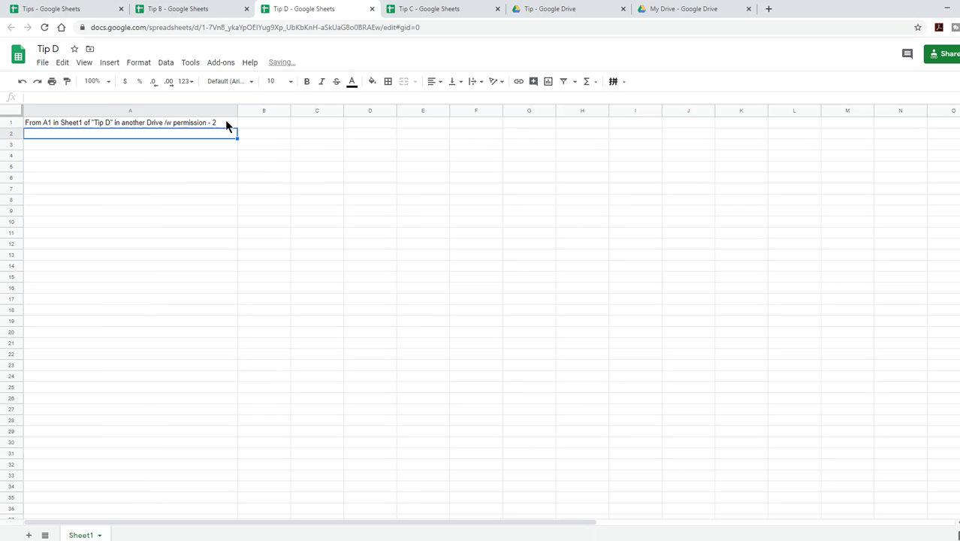
click(187, 217)
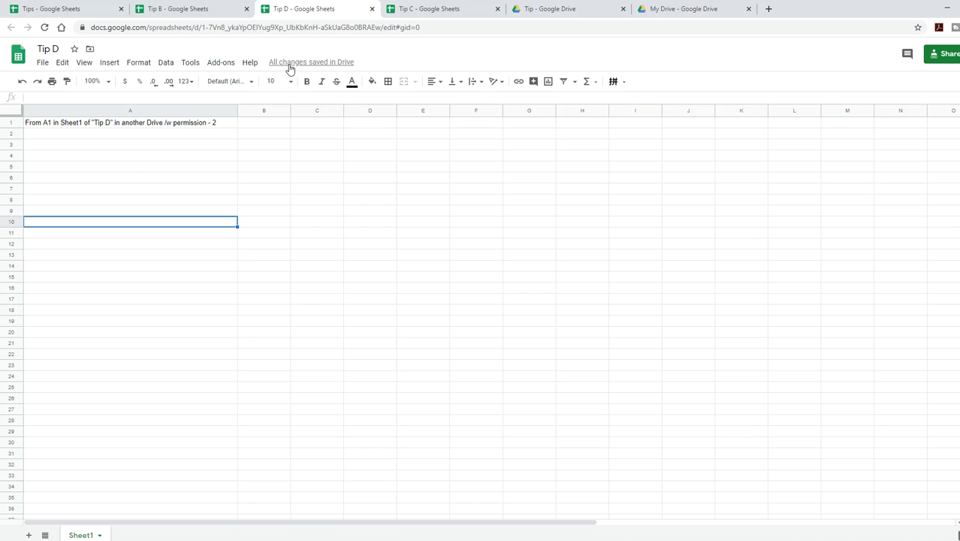
mouse_move(311, 63)
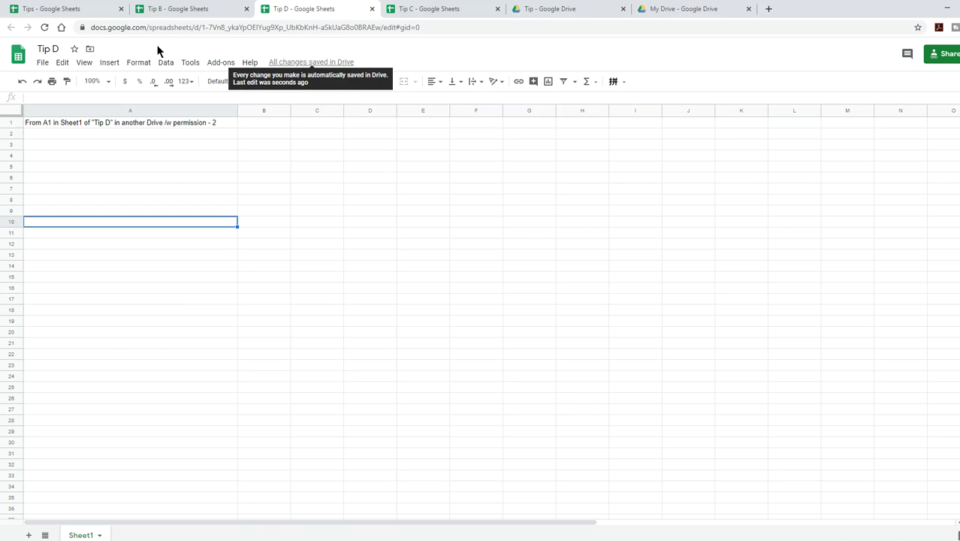
click(75, 9)
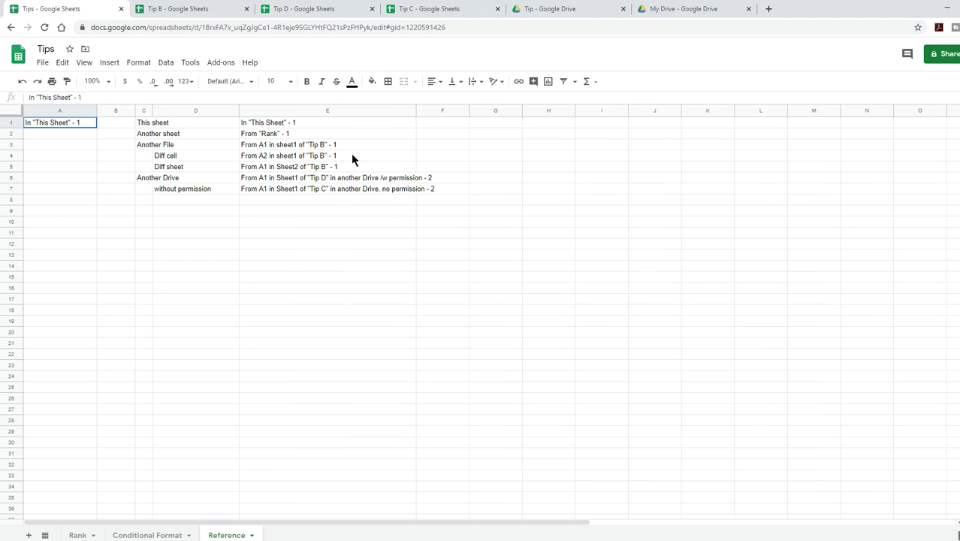
- On Tip B's Sheet 2, change cells A1 and A2 to end in '- 2'
click(199, 9)
click(129, 122)
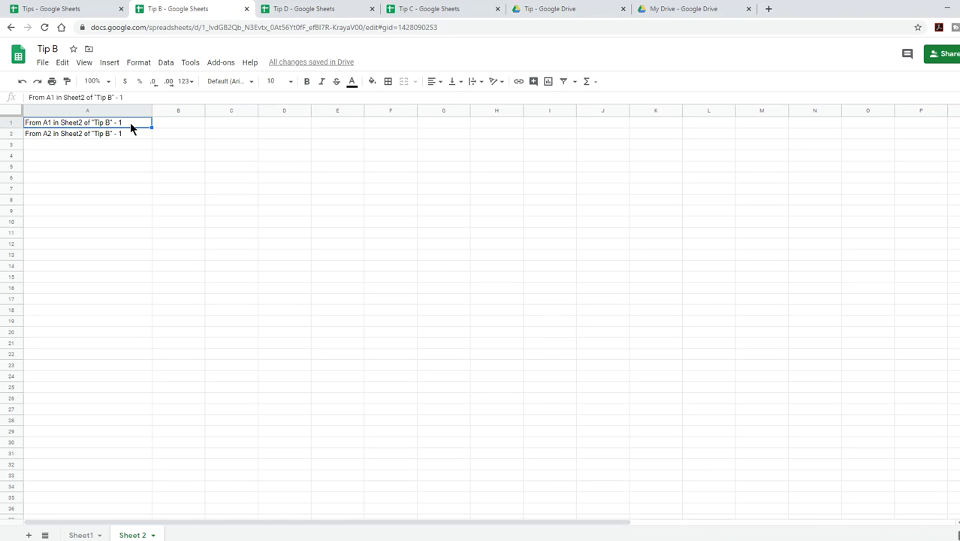
double_click(129, 121)
key(BackSpace)
text(2)
key(Return)
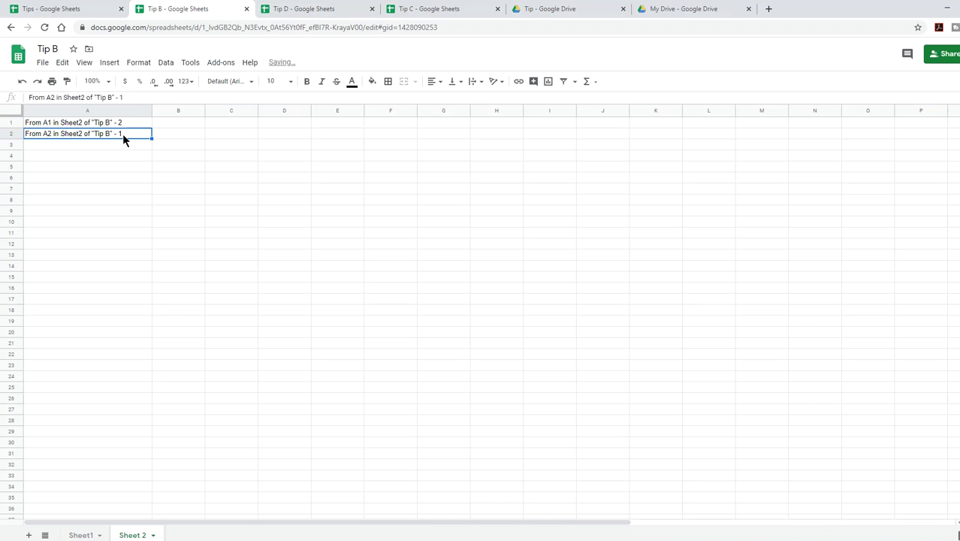
double_click(123, 133)
key(BackSpace)
text(2)
key(Return)
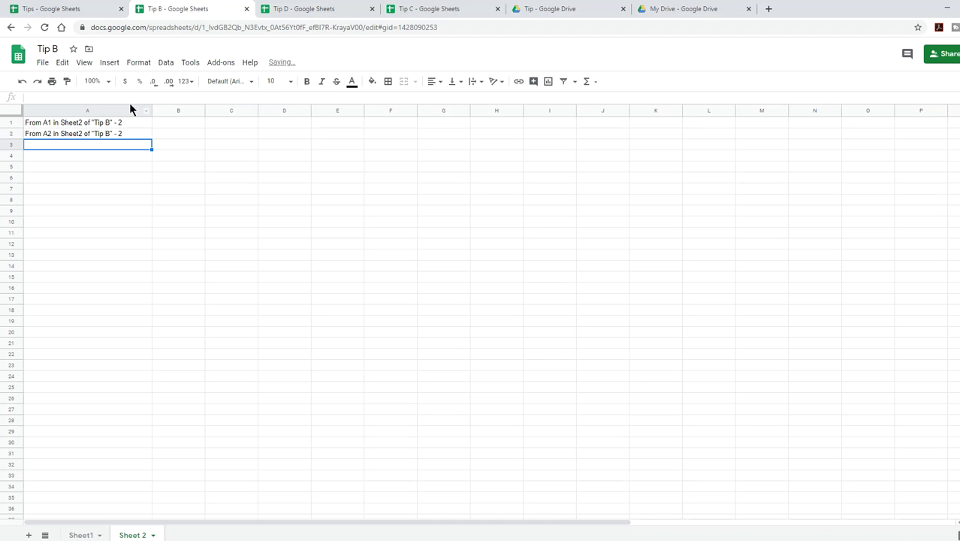
- Reload Tips so Reference E5 shows the updated '- 2' value
click(76, 11)
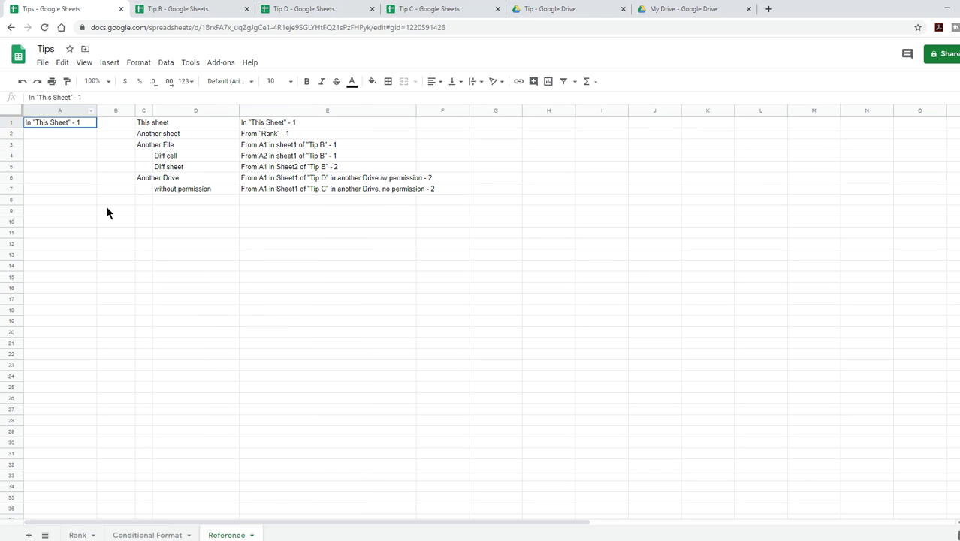
click(192, 246)
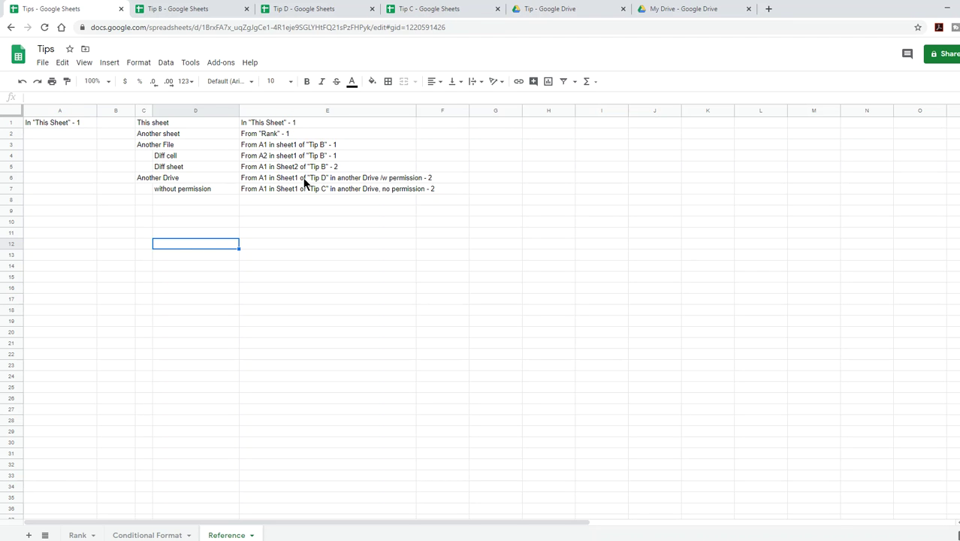
click(286, 248)
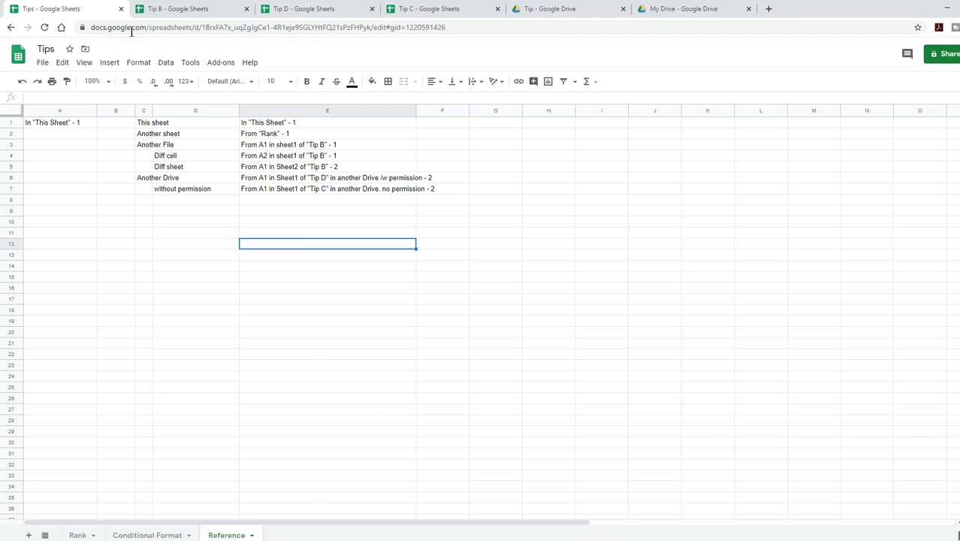
click(179, 10)
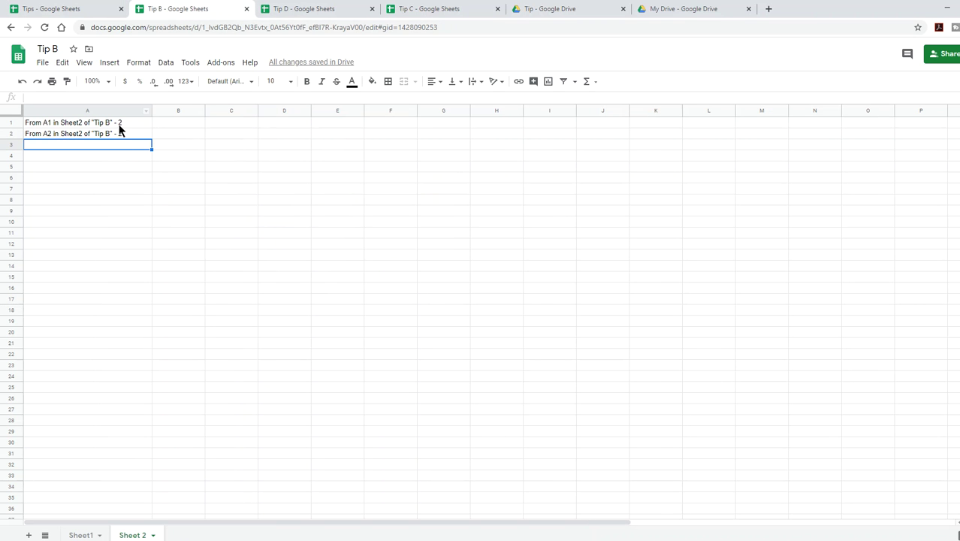
click(75, 10)
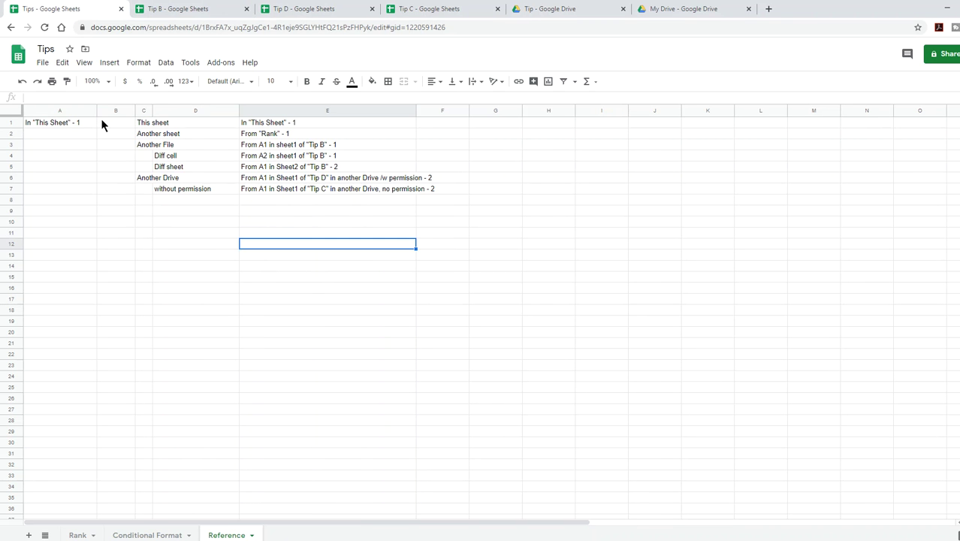
click(45, 27)
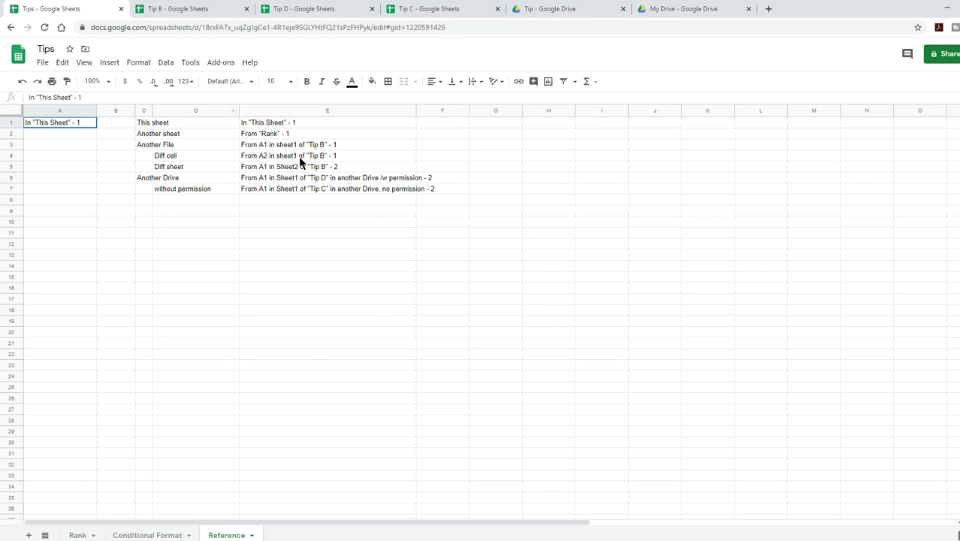
click(196, 8)
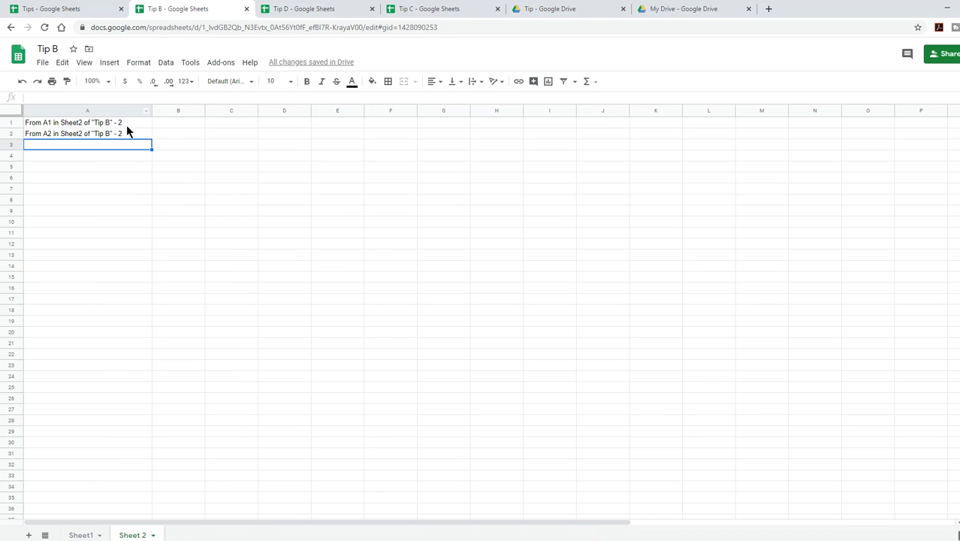
click(128, 123)
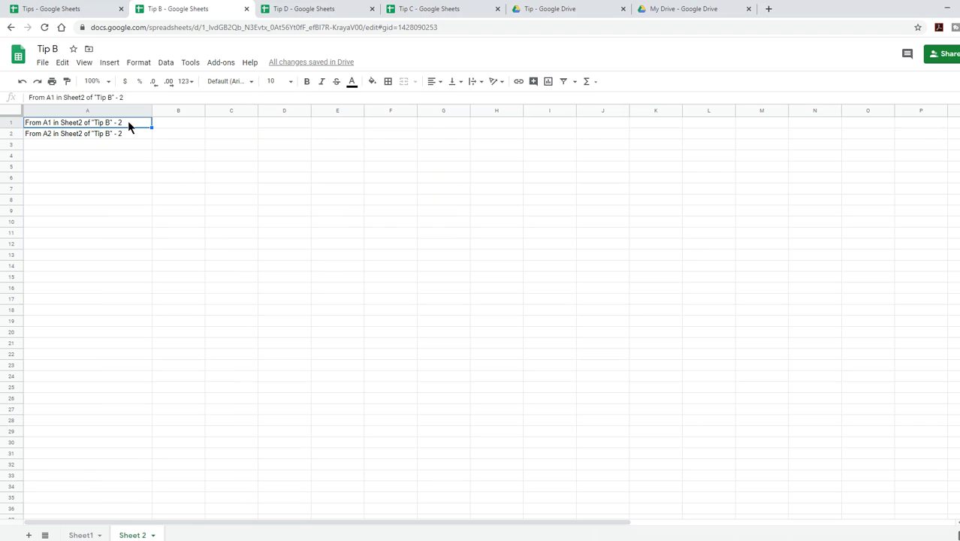
click(128, 132)
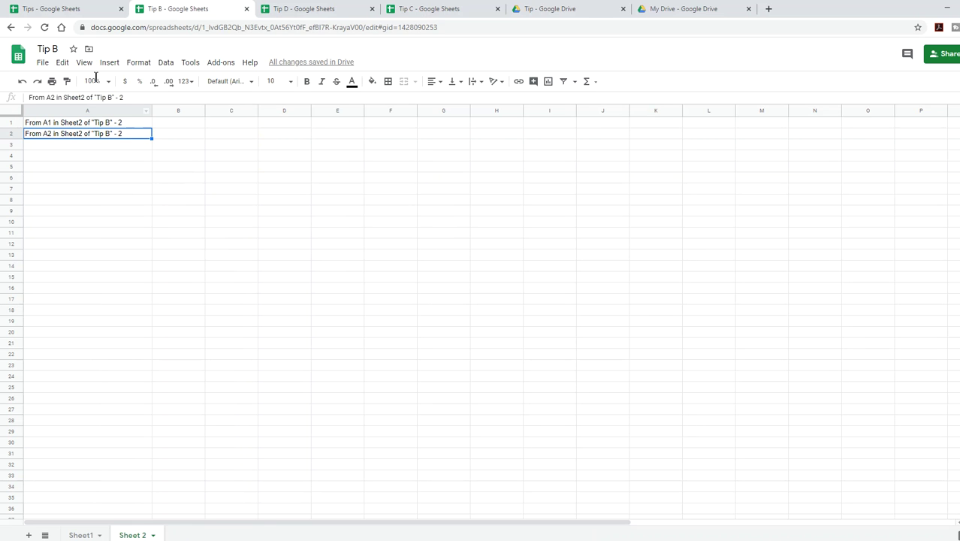
click(70, 9)
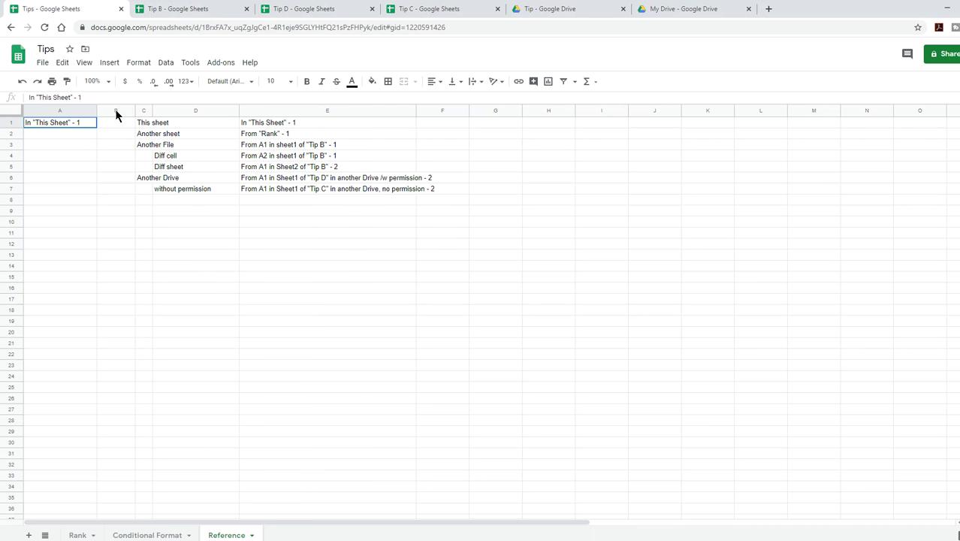
click(298, 158)
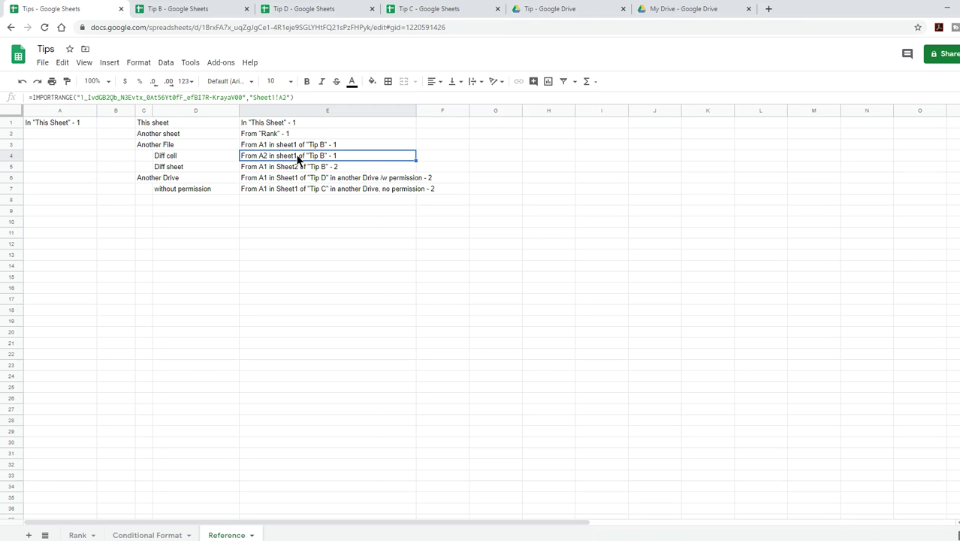
click(299, 169)
click(276, 221)
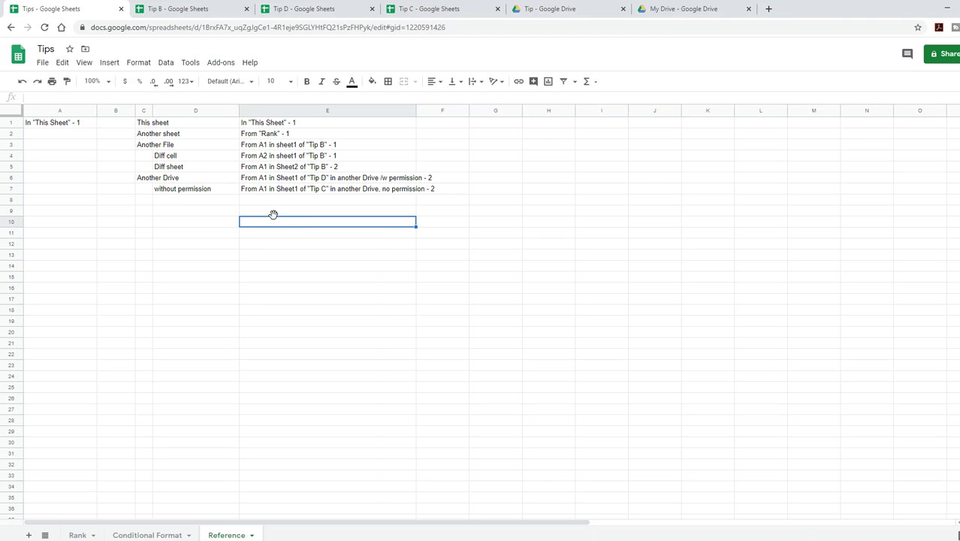
click(290, 167)
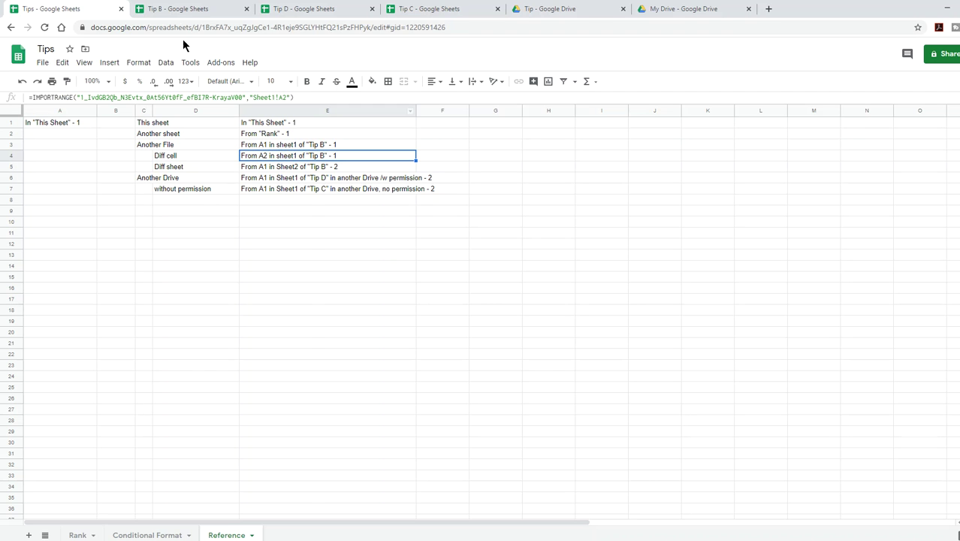
click(174, 9)
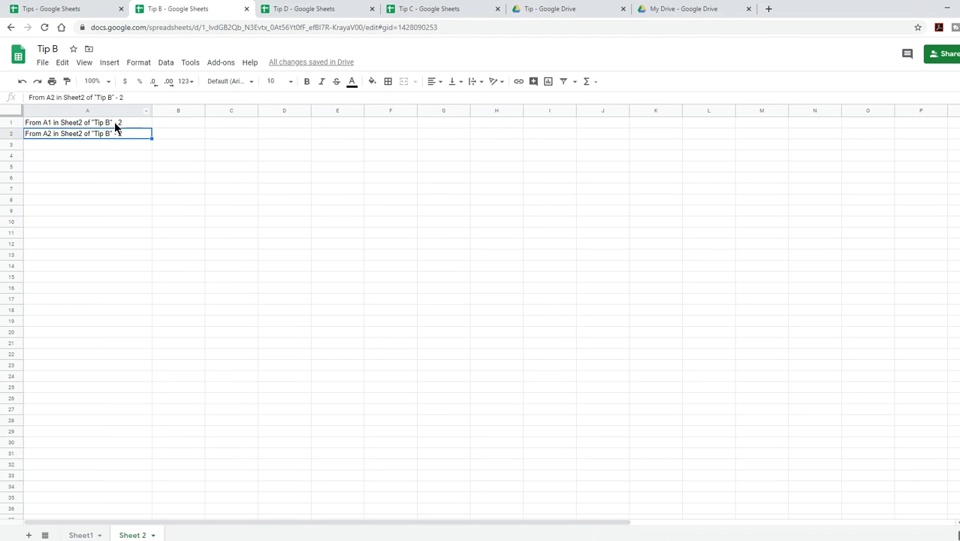
click(99, 10)
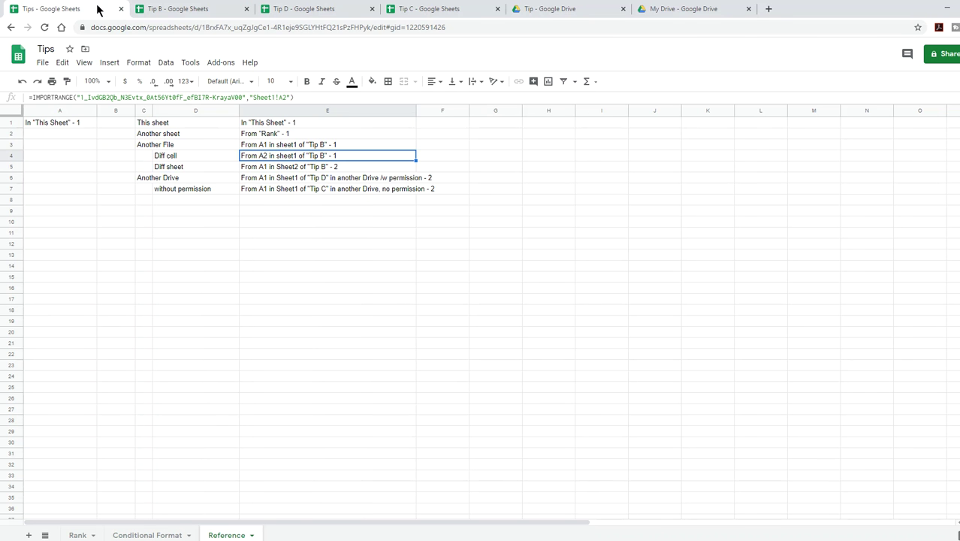
click(299, 168)
- On Tip B's Sheet1, make cell A1 end in '2' and check Tips for the update
click(193, 9)
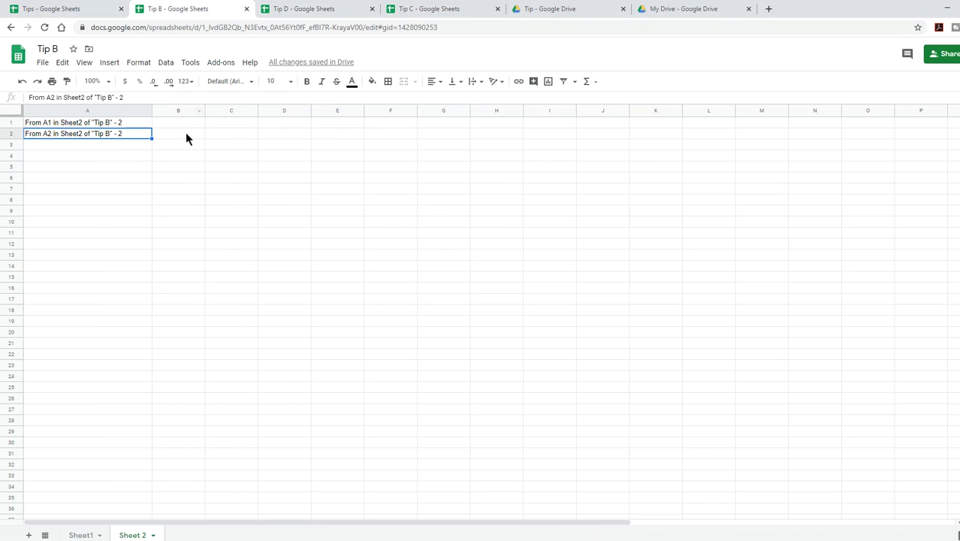
click(78, 534)
double_click(126, 121)
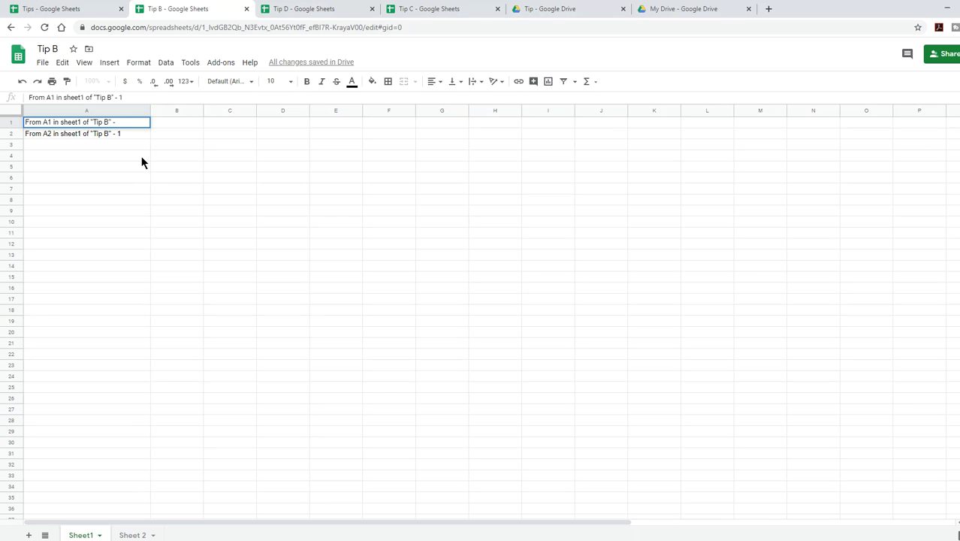
text(2)
key(Return)
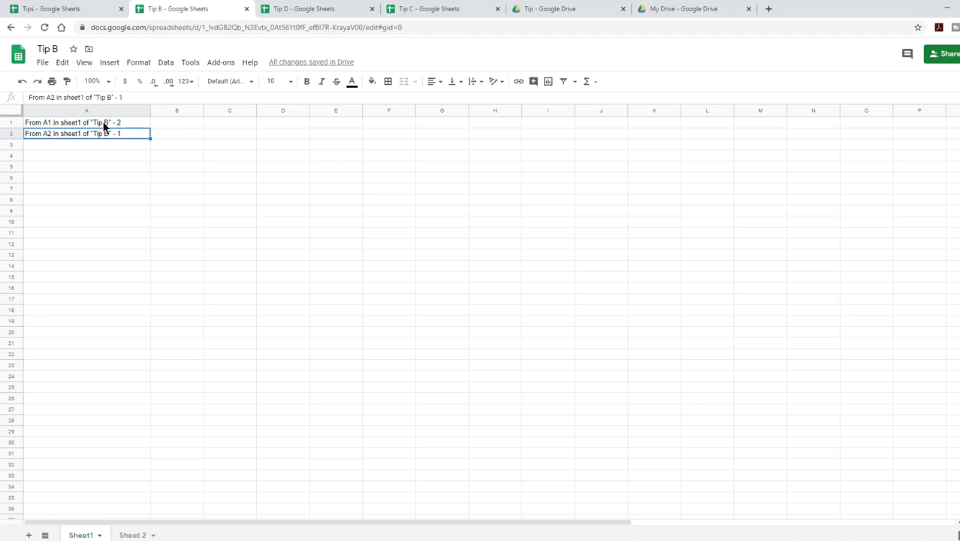
click(79, 8)
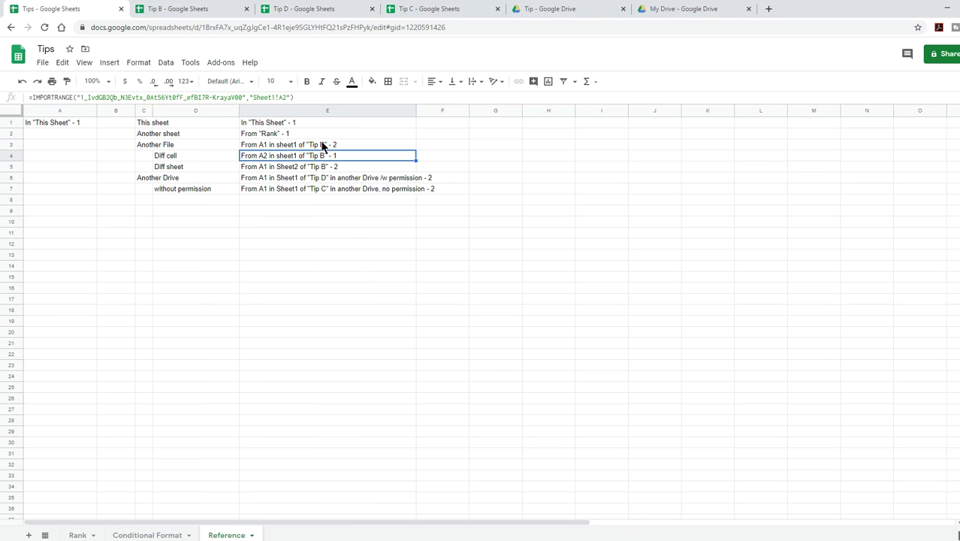
- Change Tip B Sheet1's A2 to end in '- 2', then check the E5 formula in Tips
click(193, 10)
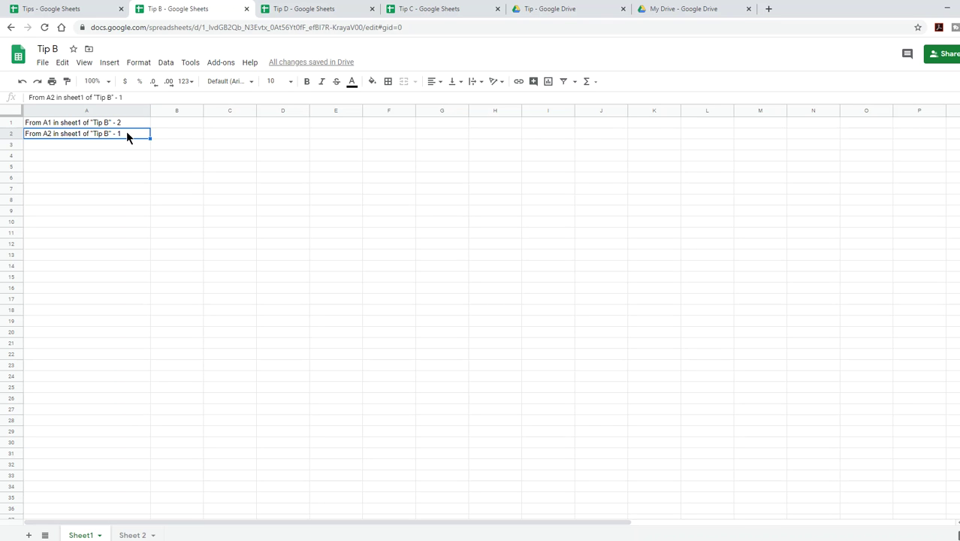
double_click(127, 133)
key(BackSpace)
text(2)
key(Return)
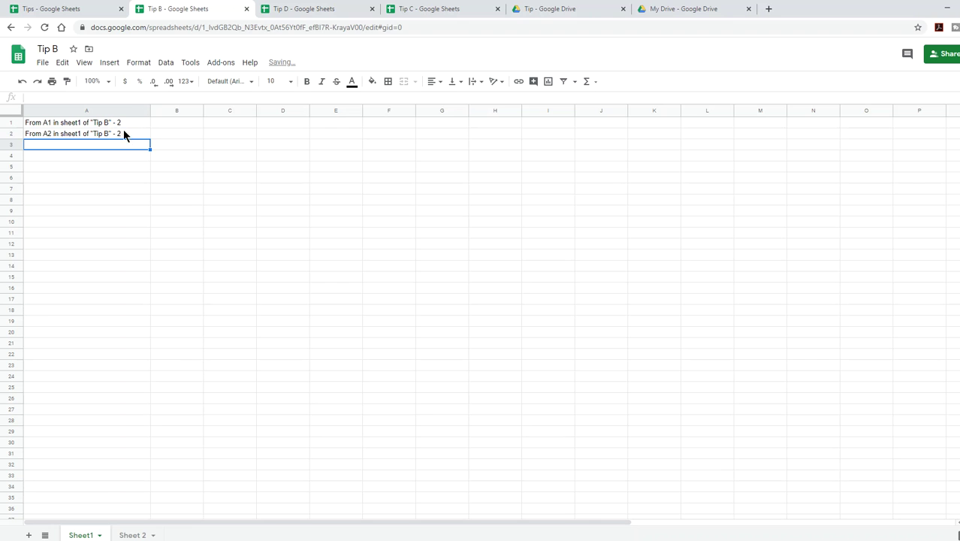
click(66, 11)
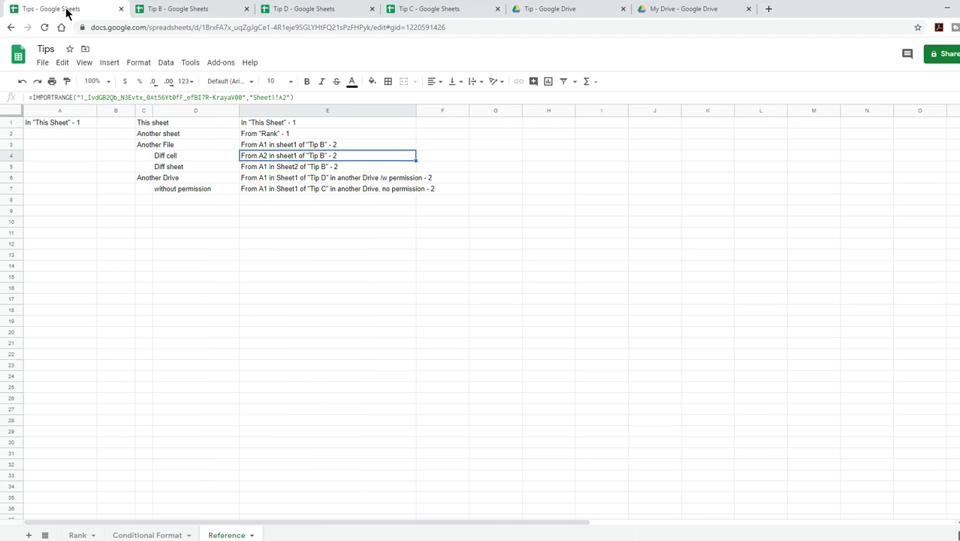
click(337, 166)
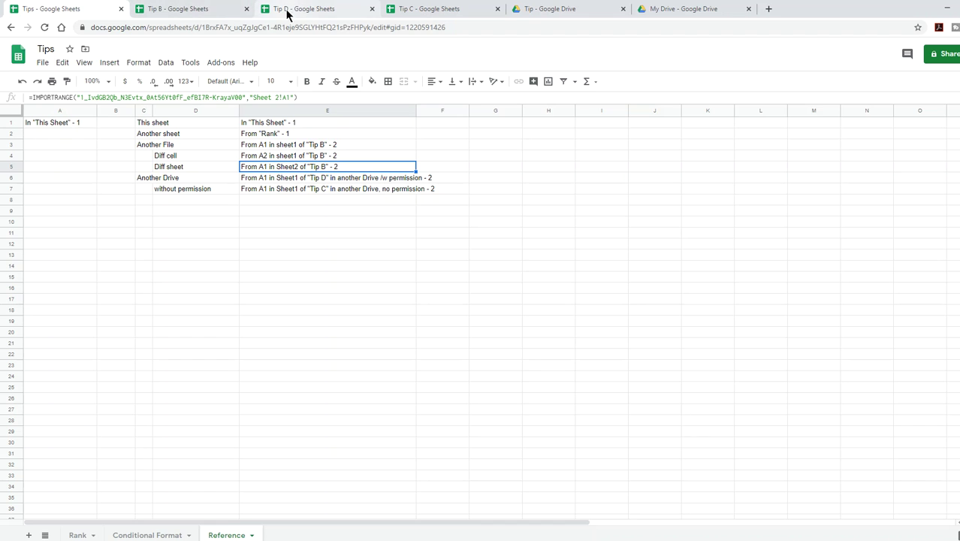
- Change Tip B Sheet 2's cell A2 to end in '- 3' and return to Tips
click(177, 9)
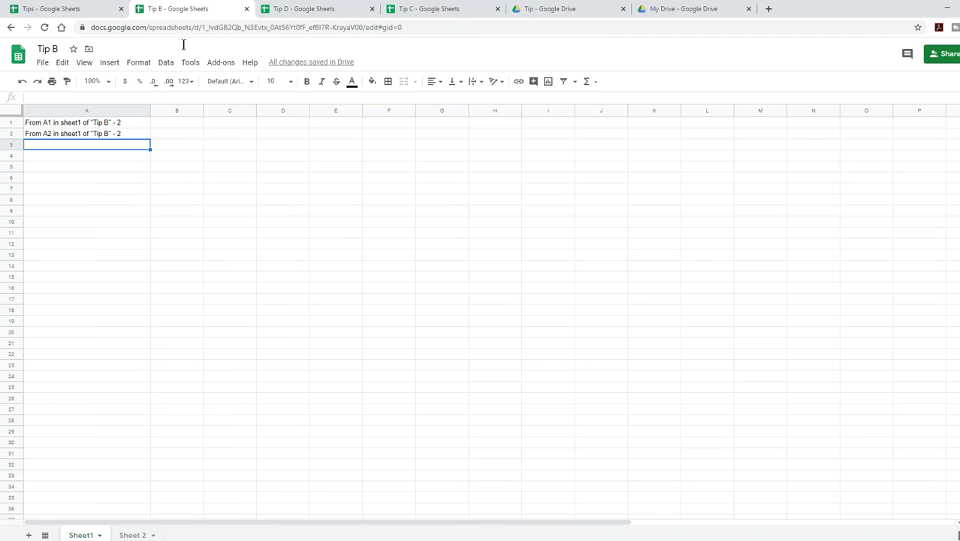
click(131, 534)
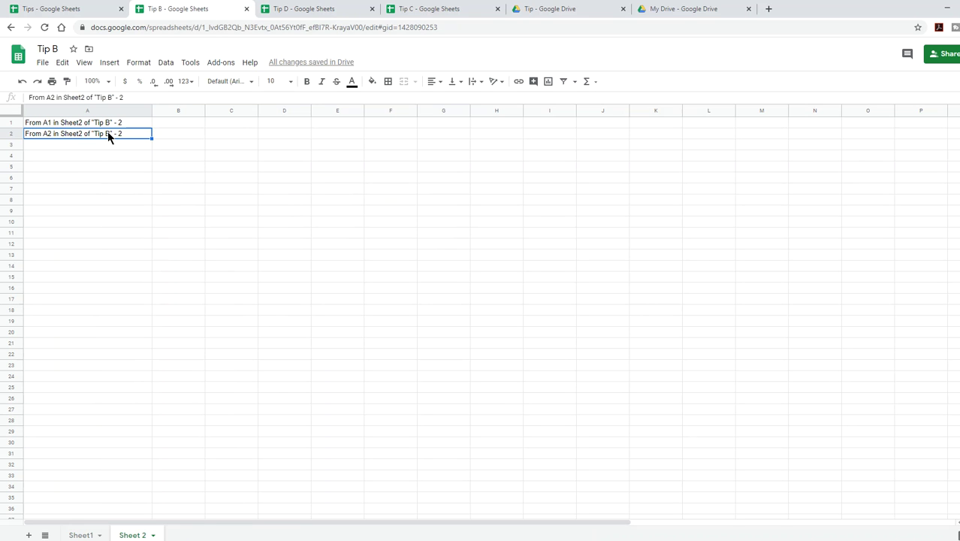
double_click(123, 133)
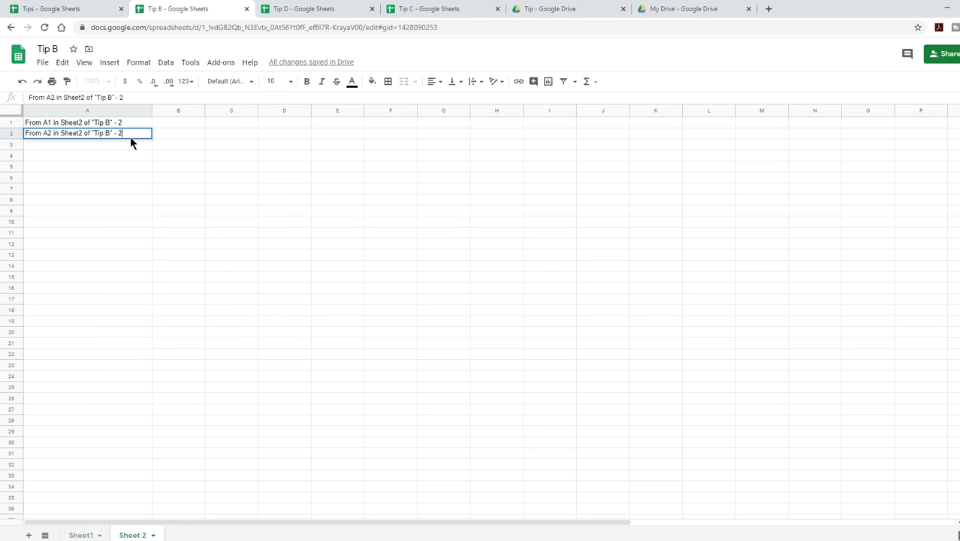
key(BackSpace)
text(3)
key(Return)
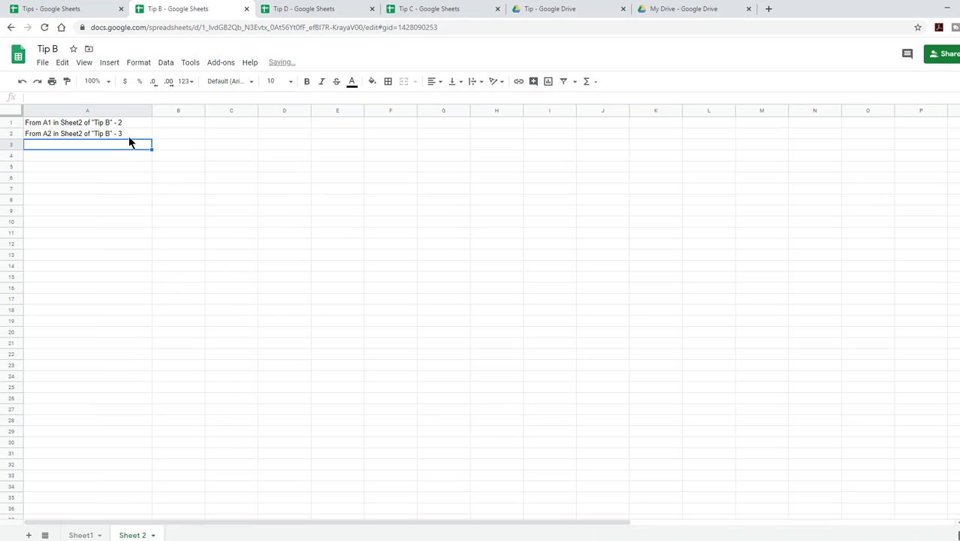
click(64, 9)
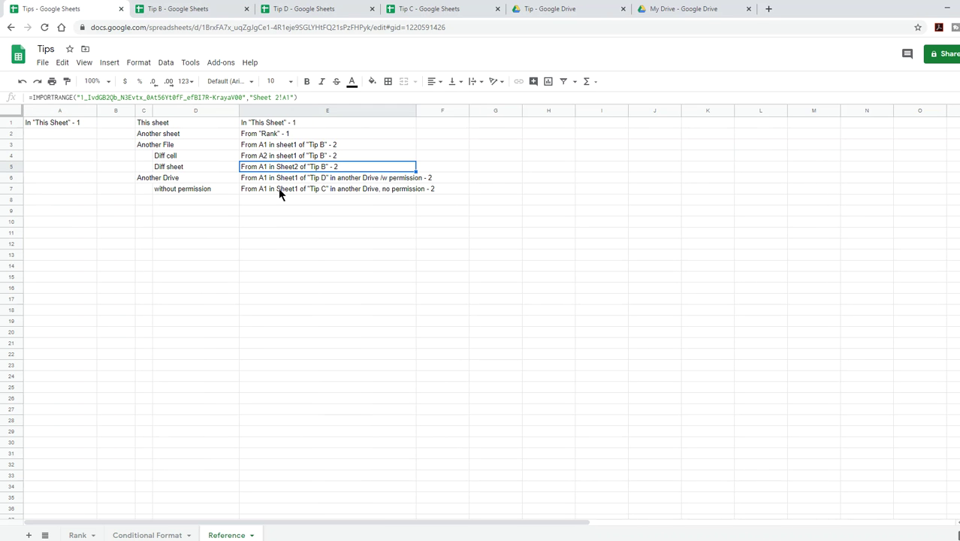
- Change the Rank sheet's A10 to From "Rank" - 2 and return to the Reference sheet
click(297, 134)
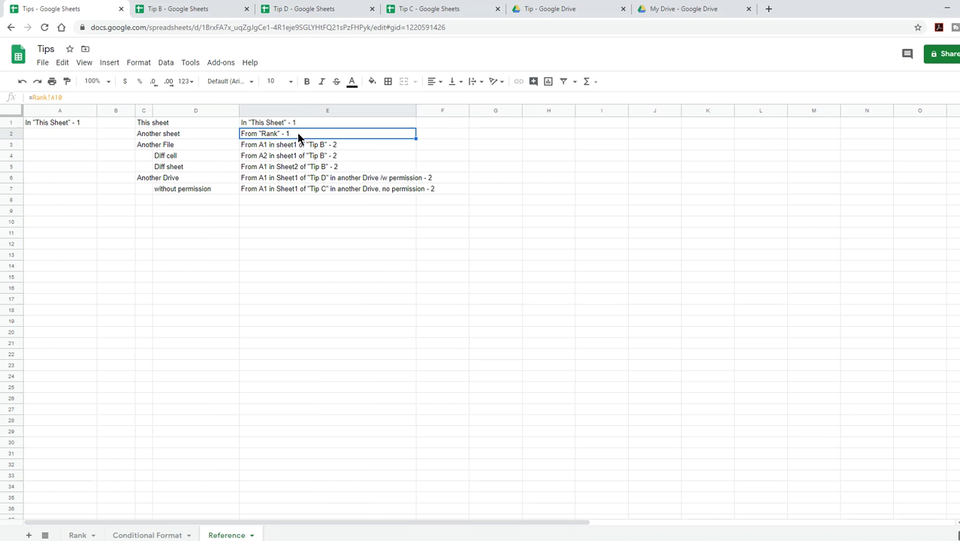
click(78, 534)
click(92, 248)
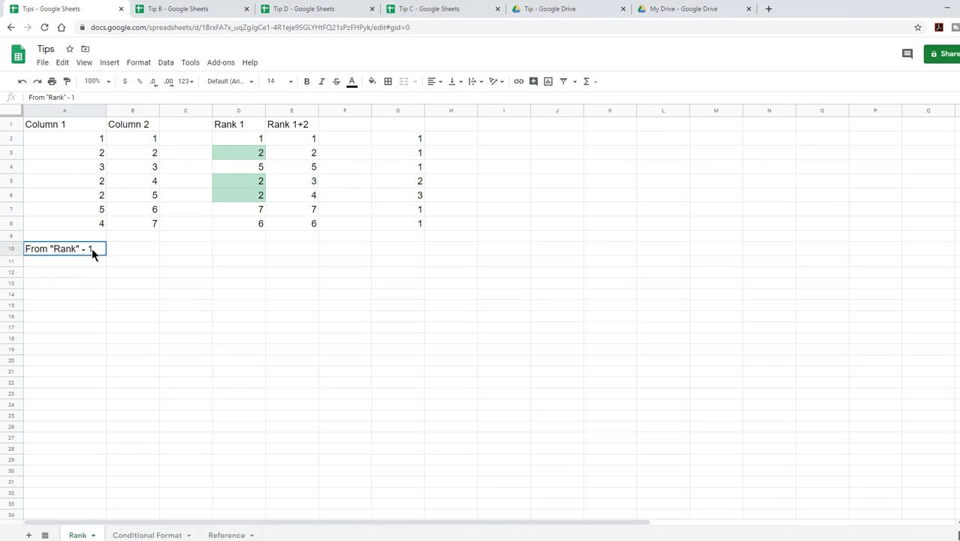
double_click(91, 248)
key(BackSpace)
text(2)
key(Return)
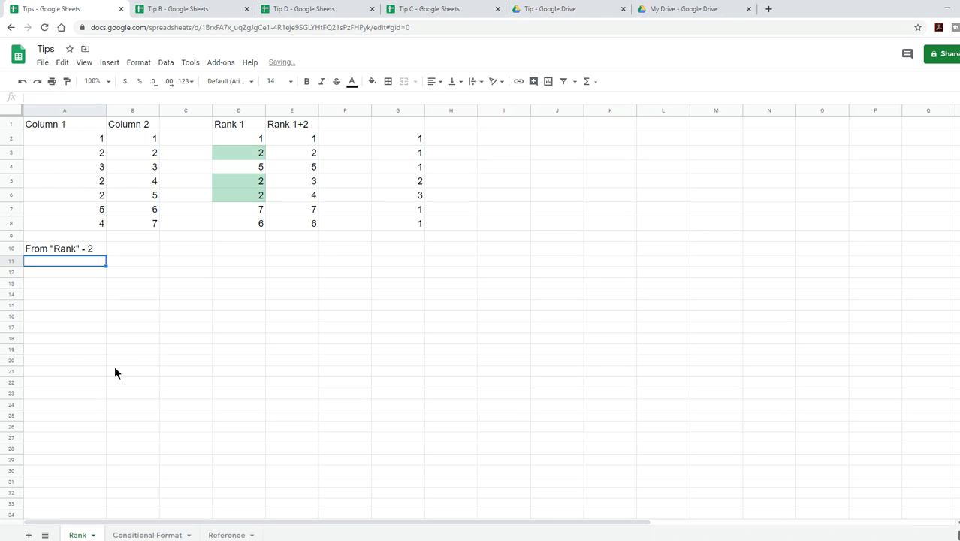
click(225, 535)
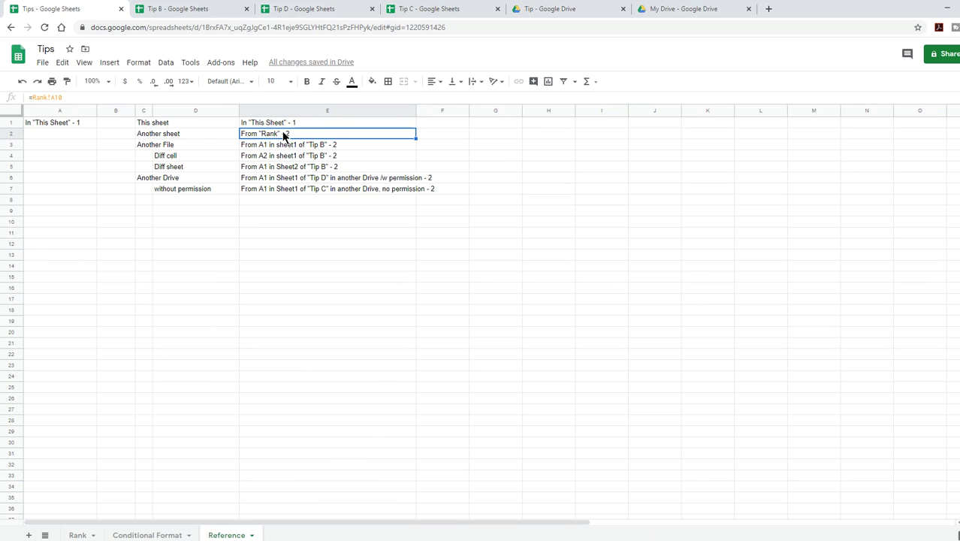
- Change Reference cell A1's trailing 1 to 2, so it reads In "This Sheet" - 2
double_click(84, 123)
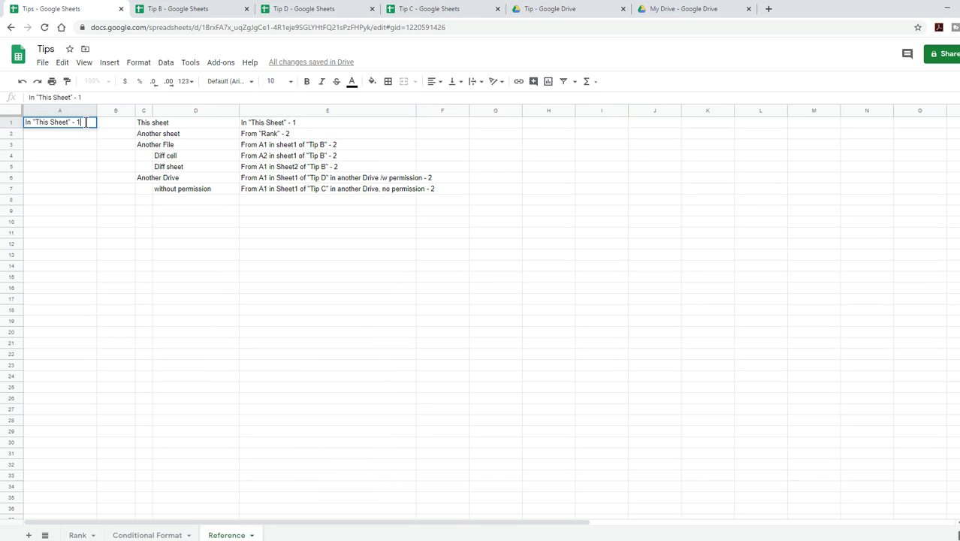
key(BackSpace)
text(2)
key(Return)
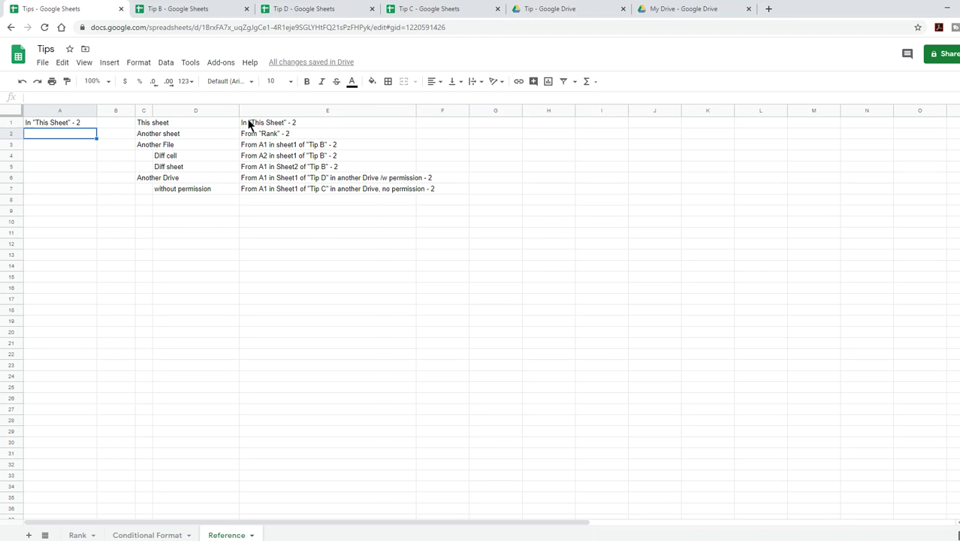
click(309, 224)
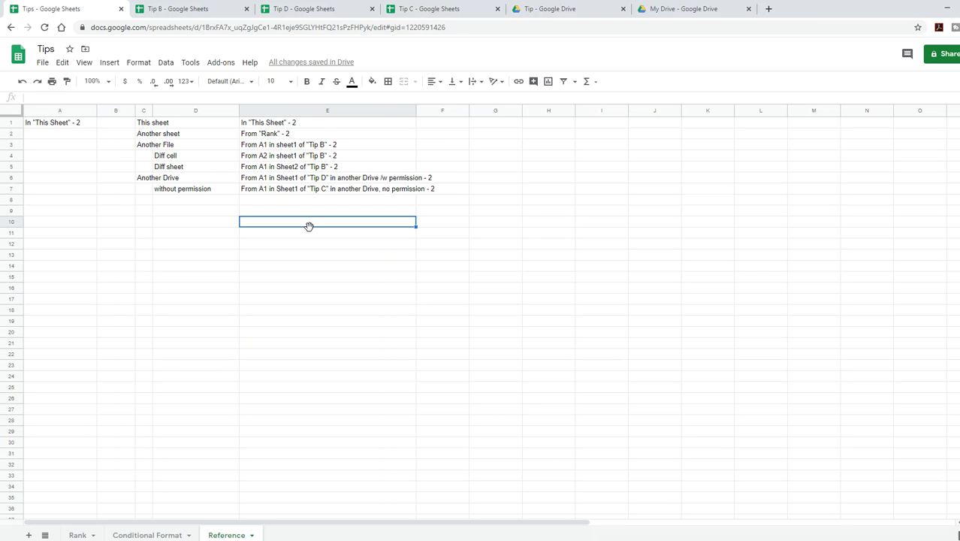